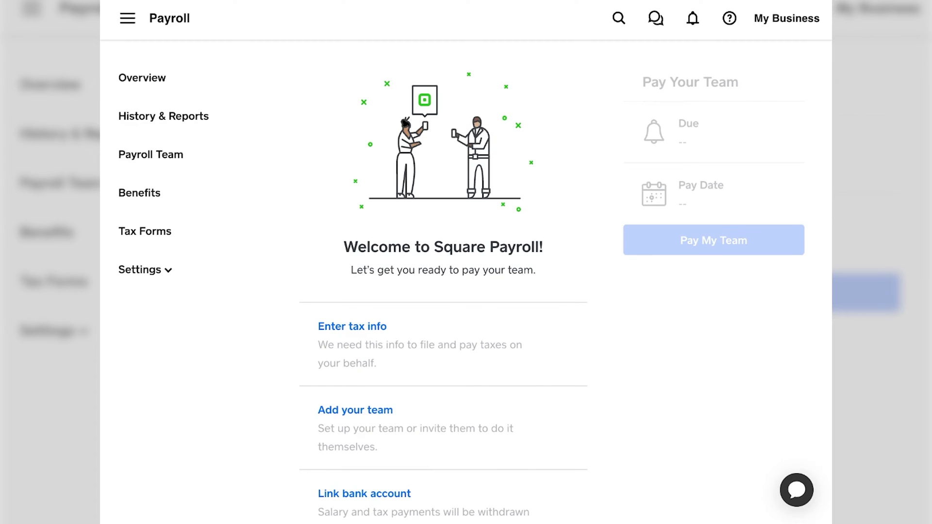
- Open the Tax info setup page from the payroll overview
{"action": "scroll", "coordinate": [616, 329], "scroll_direction": "down", "scroll_amount": 3}
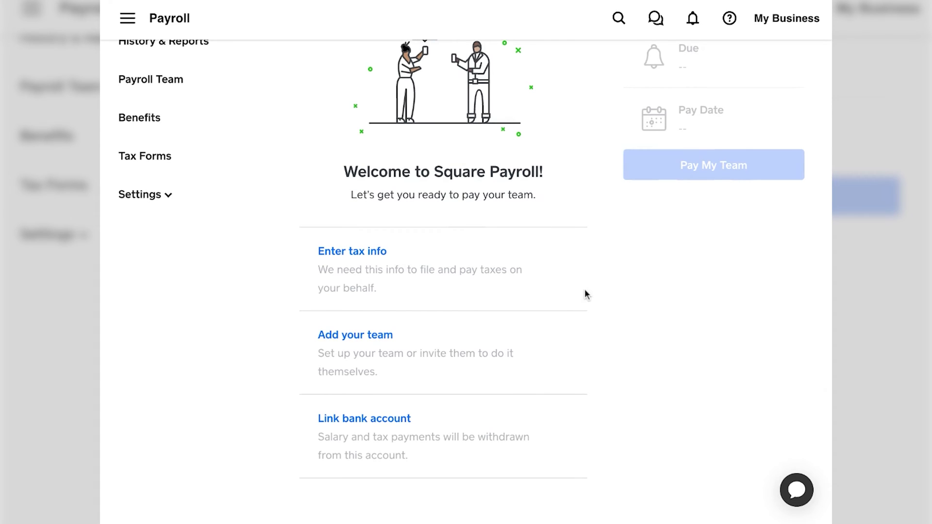
{"action": "scroll", "coordinate": [585, 294], "scroll_direction": "up", "scroll_amount": 2}
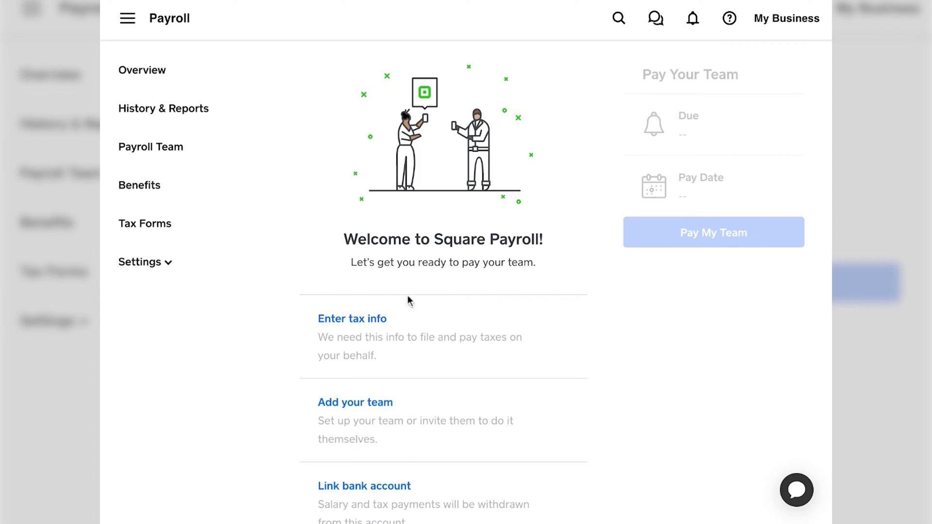
{"action": "left_click", "coordinate": [364, 324]}
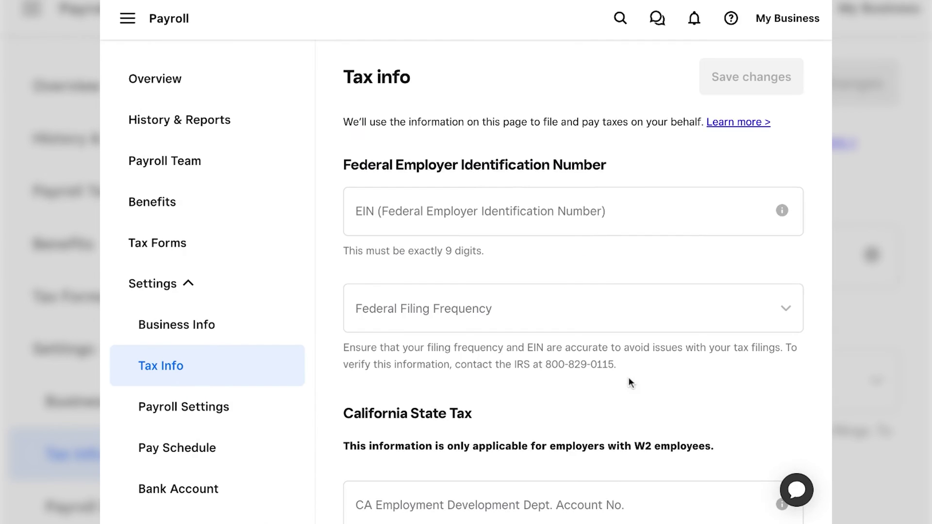
- Leave the EIN blank and show the Federal Filing Frequency options
{"action": "scroll", "coordinate": [597, 284], "scroll_direction": "down", "scroll_amount": 1}
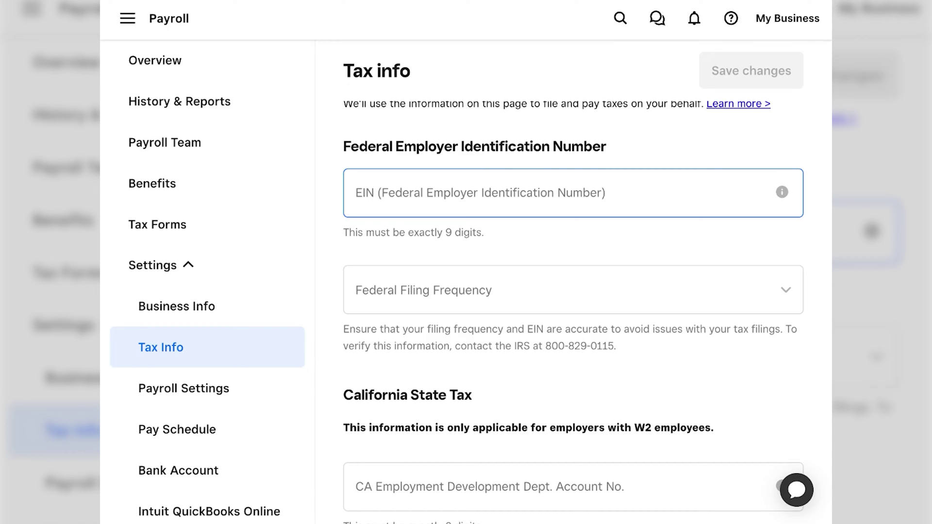
{"action": "scroll", "coordinate": [536, 202], "scroll_direction": "down", "scroll_amount": 1}
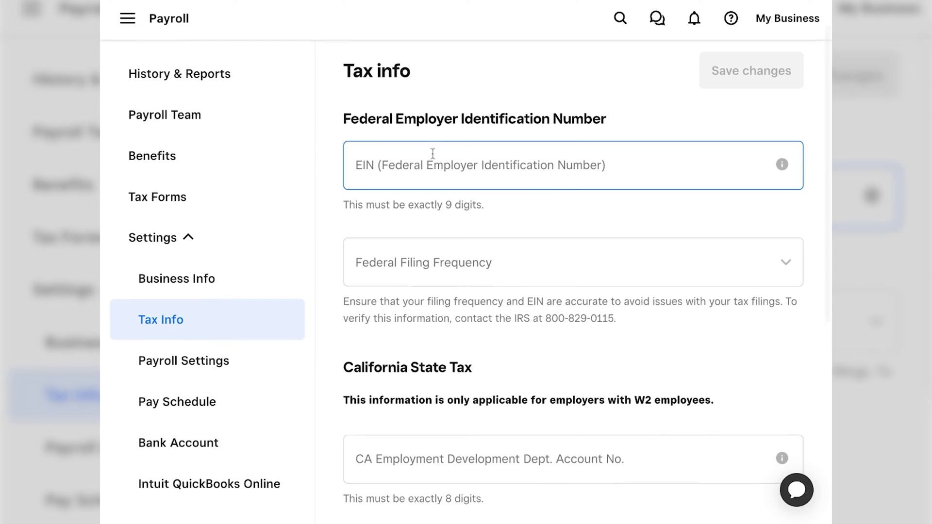
{"action": "left_click", "coordinate": [334, 253]}
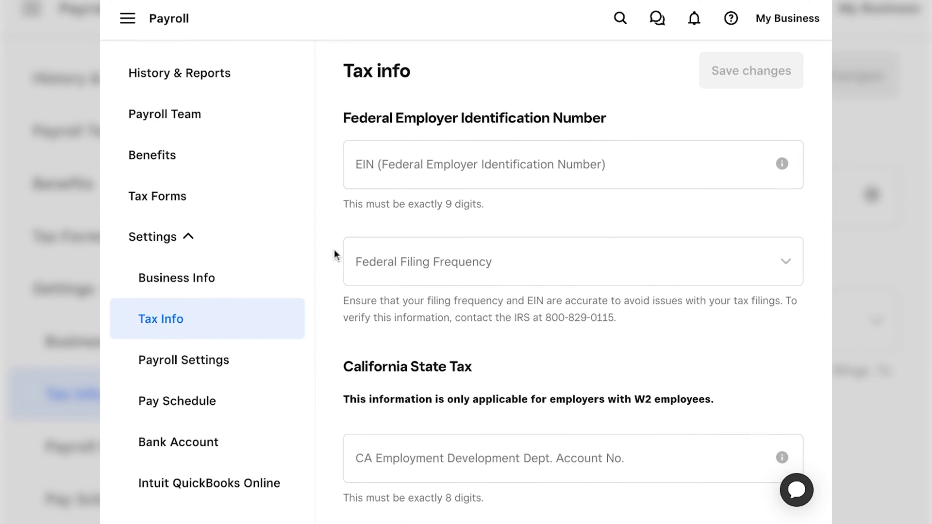
{"action": "scroll", "coordinate": [334, 253], "scroll_direction": "down", "scroll_amount": 2}
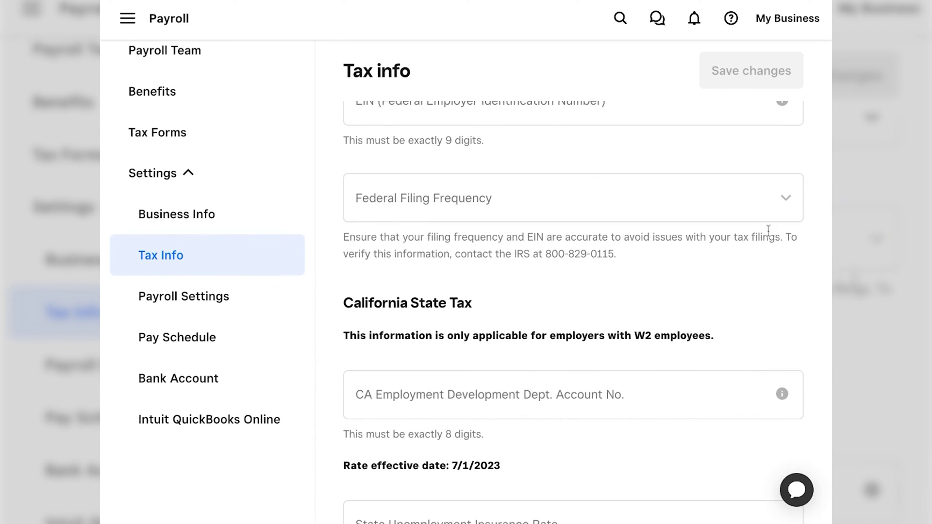
{"action": "left_click", "coordinate": [799, 211]}
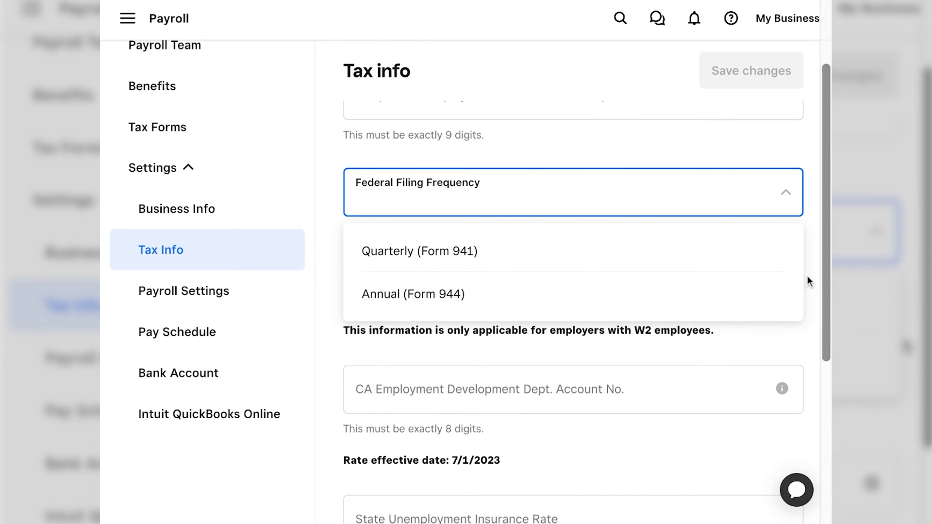
- Close the filing frequency list and review the California State Tax fields, including CA EDD
{"action": "left_click", "coordinate": [809, 278]}
{"action": "scroll", "coordinate": [809, 285], "scroll_direction": "down", "scroll_amount": 1}
{"action": "scroll", "coordinate": [809, 286], "scroll_direction": "down", "scroll_amount": 1}
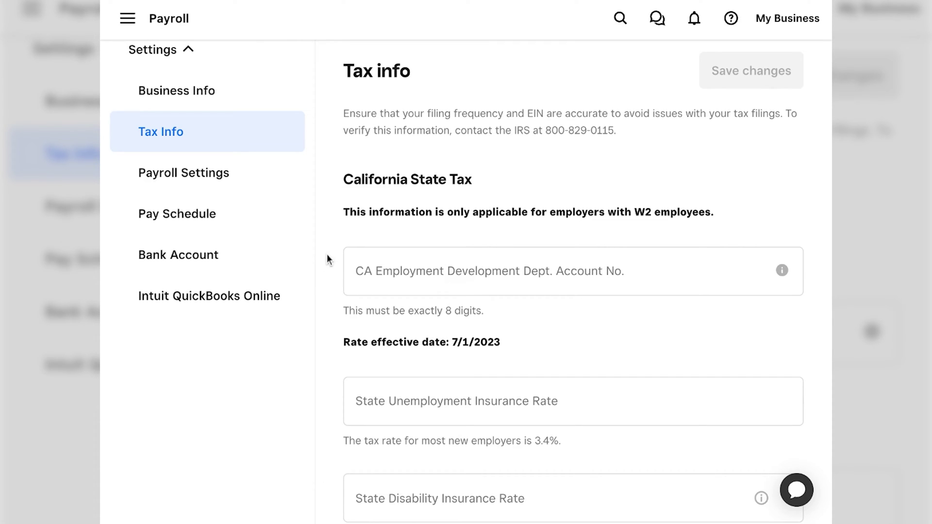
{"action": "scroll", "coordinate": [327, 254], "scroll_direction": "down", "scroll_amount": 1}
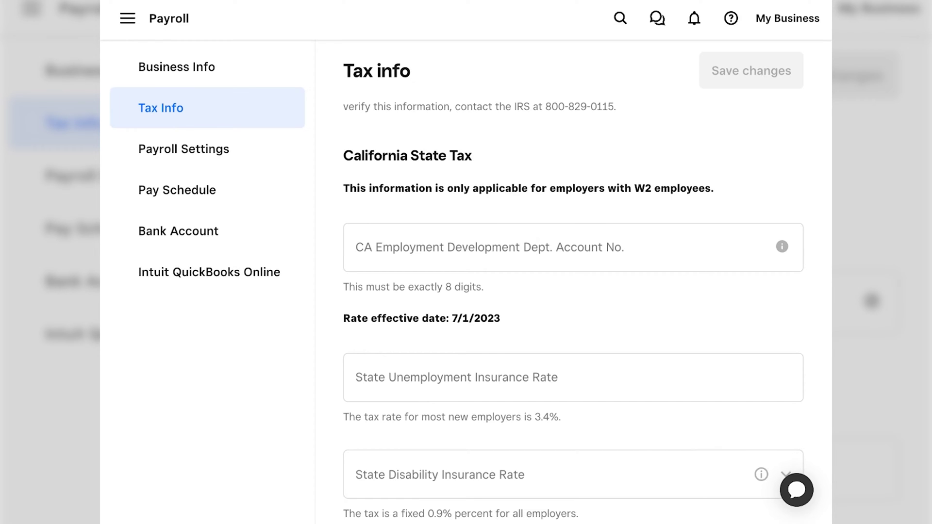
{"action": "scroll", "coordinate": [324, 238], "scroll_direction": "down", "scroll_amount": 2}
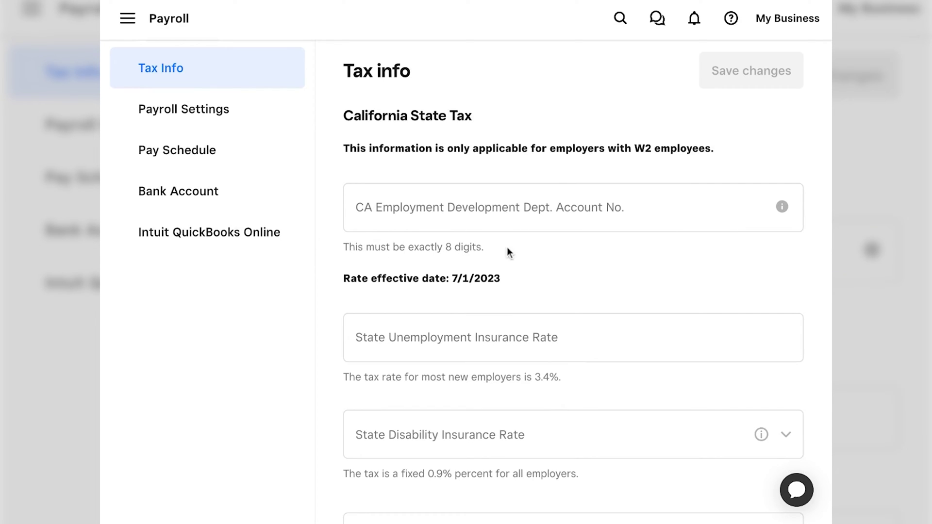
{"action": "scroll", "coordinate": [387, 250], "scroll_direction": "down", "scroll_amount": 3}
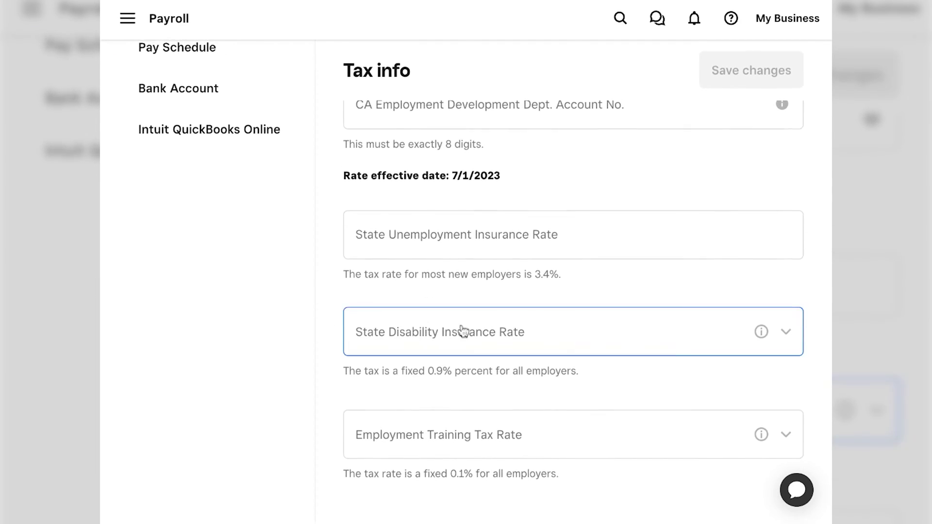
{"action": "left_click", "coordinate": [656, 106]}
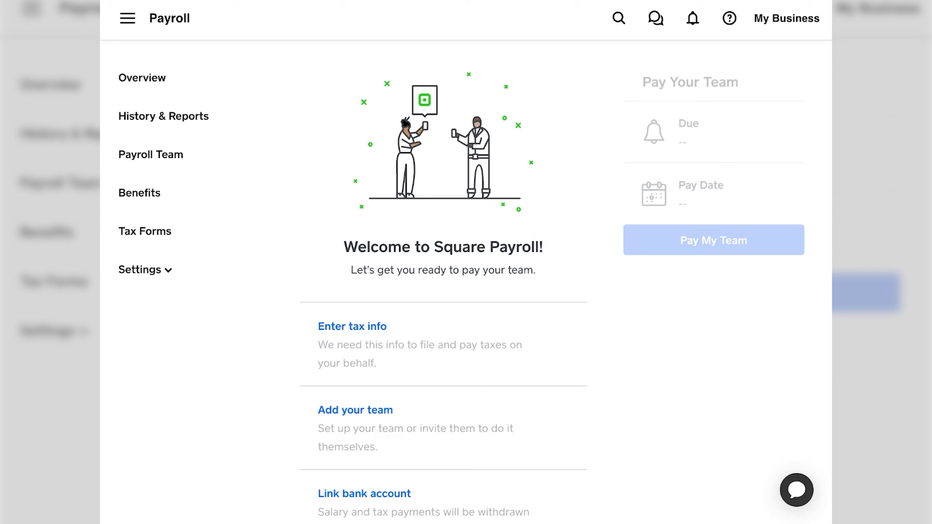
- Go to the payroll team page and bring up the Add Team Member to Payroll dialog
{"action": "scroll", "coordinate": [639, 329], "scroll_direction": "down", "scroll_amount": 2}
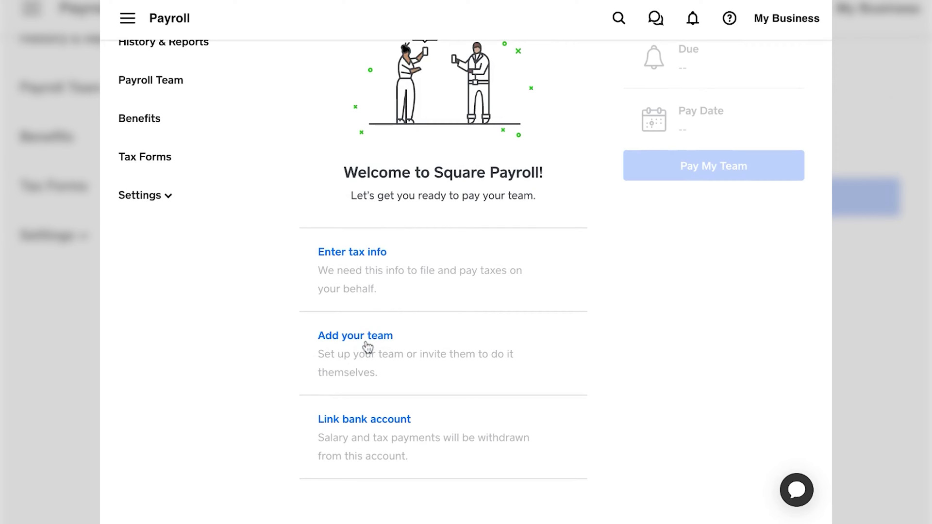
{"action": "left_click", "coordinate": [367, 344]}
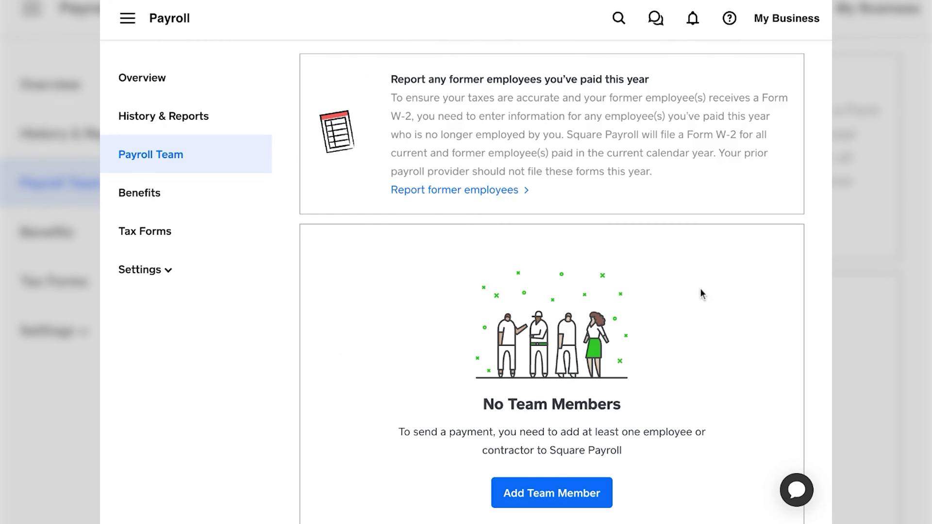
{"action": "scroll", "coordinate": [700, 293], "scroll_direction": "down", "scroll_amount": 1}
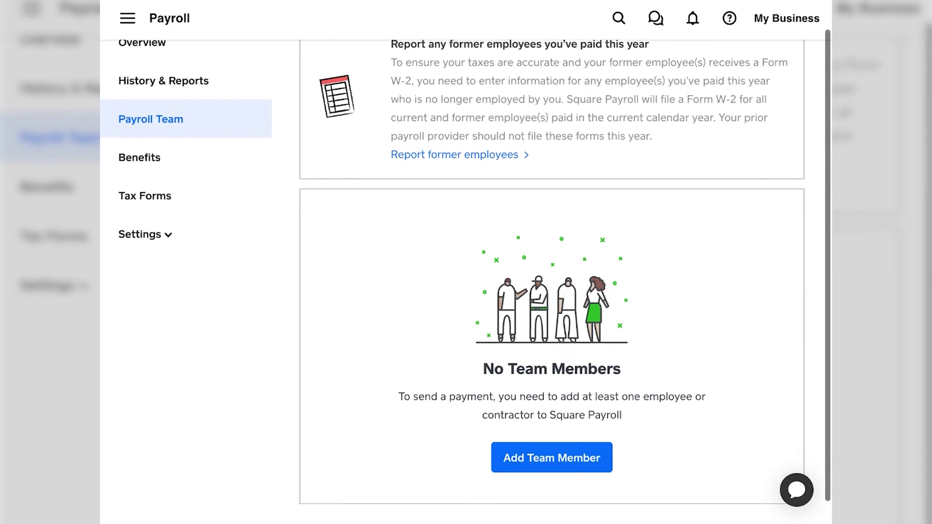
{"action": "scroll", "coordinate": [552, 291], "scroll_direction": "down", "scroll_amount": 1}
{"action": "scroll", "coordinate": [551, 292], "scroll_direction": "up", "scroll_amount": 2}
{"action": "scroll", "coordinate": [551, 291], "scroll_direction": "down", "scroll_amount": 2}
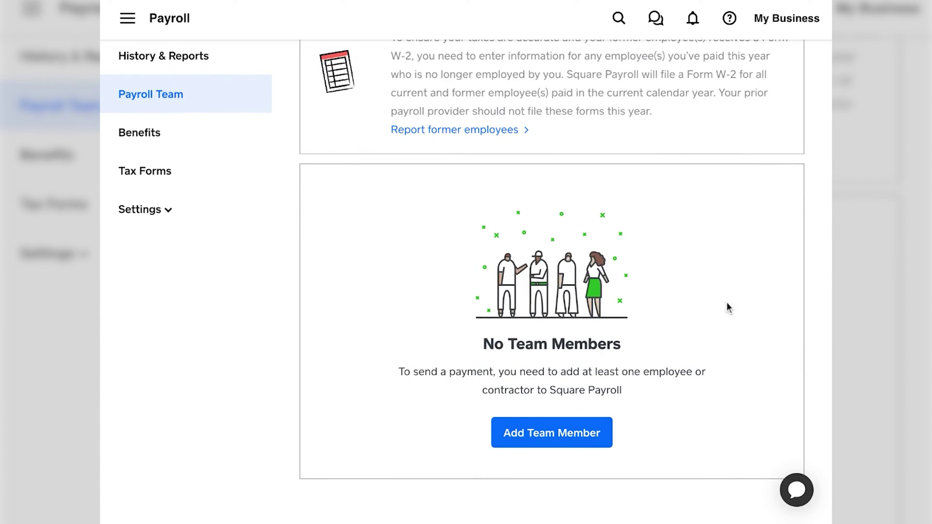
{"action": "left_click", "coordinate": [553, 441]}
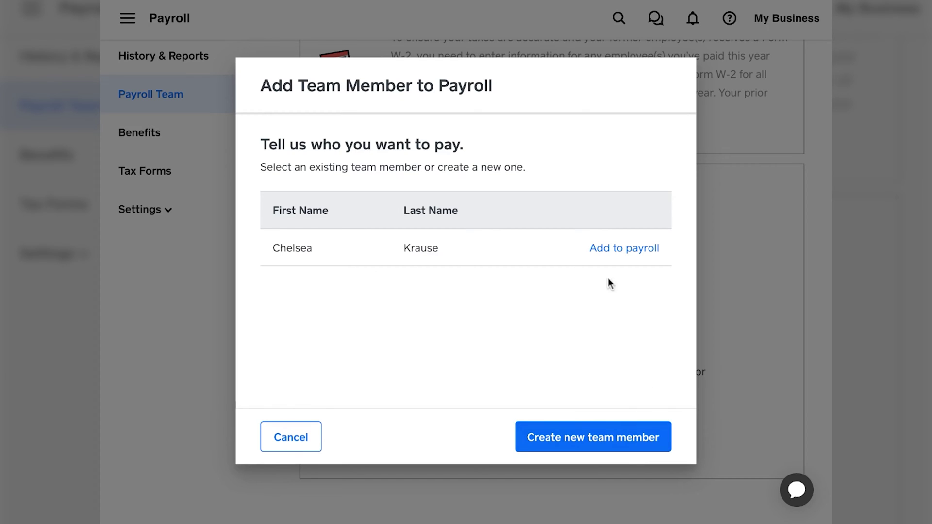
- Add the existing team member to payroll and review their Owner title, Hourly $0.00 pay and tips
{"action": "left_click", "coordinate": [614, 250]}
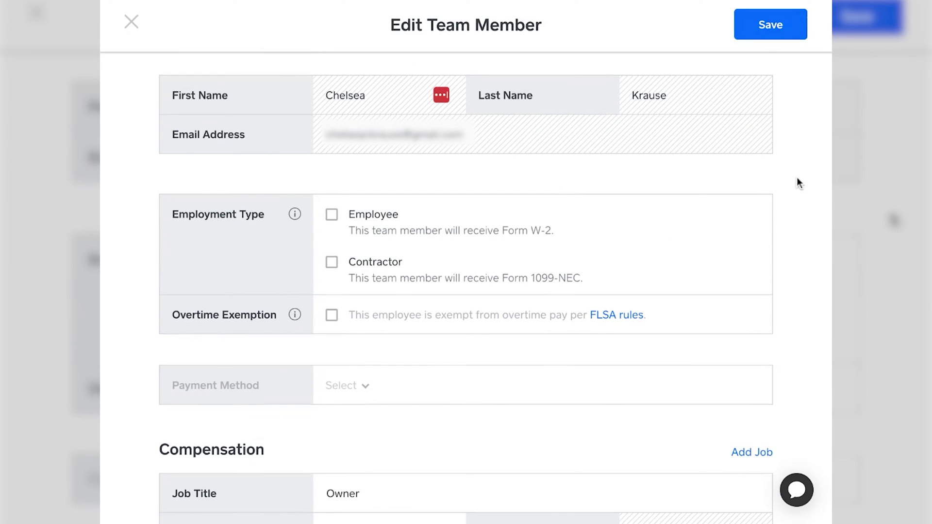
{"action": "scroll", "coordinate": [791, 155], "scroll_direction": "down", "scroll_amount": 1}
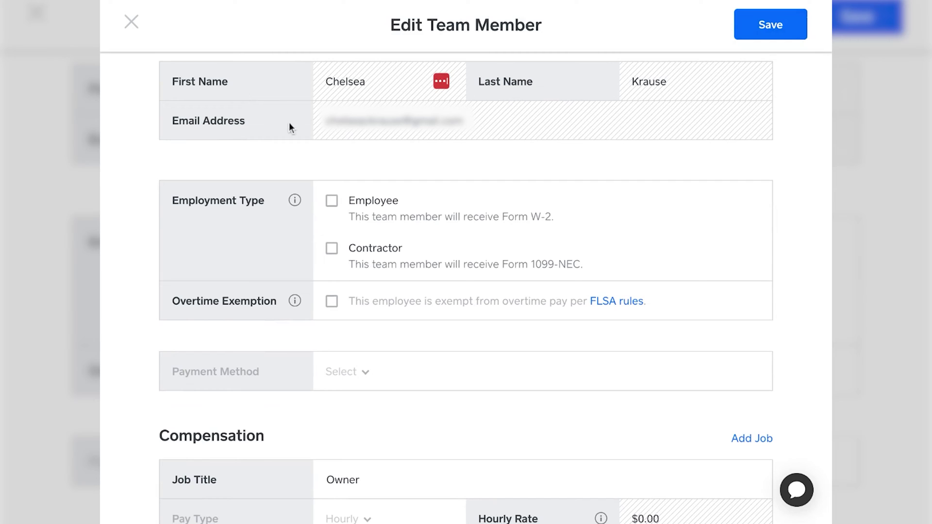
{"action": "scroll", "coordinate": [344, 152], "scroll_direction": "down", "scroll_amount": 2}
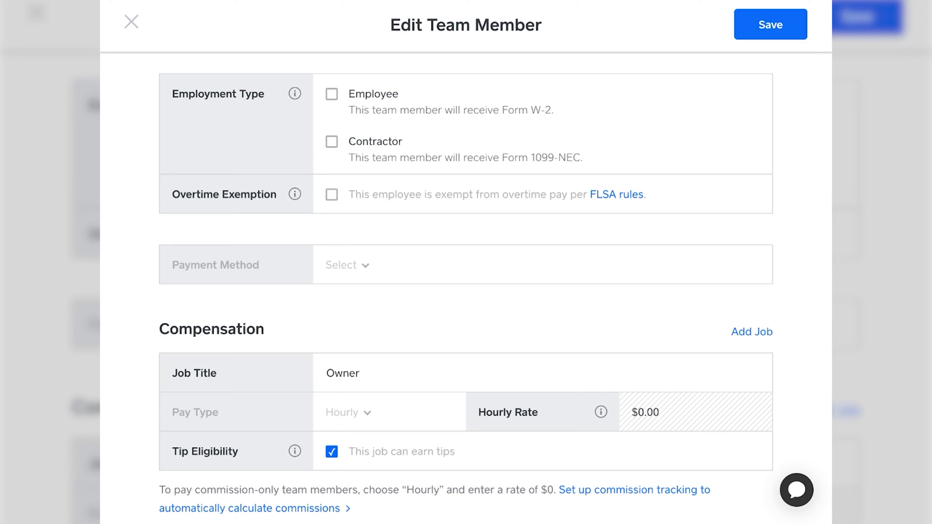
{"action": "scroll", "coordinate": [798, 288], "scroll_direction": "down", "scroll_amount": 1}
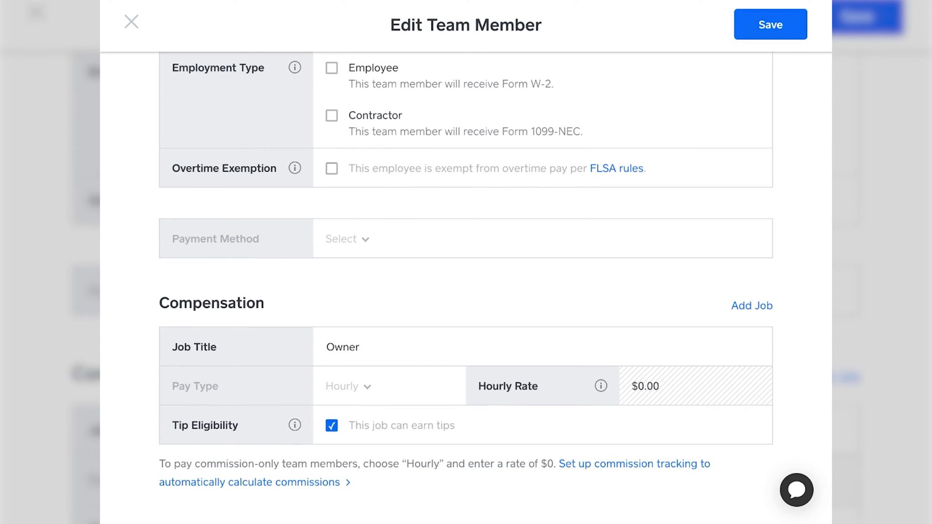
{"action": "left_click", "coordinate": [333, 71]}
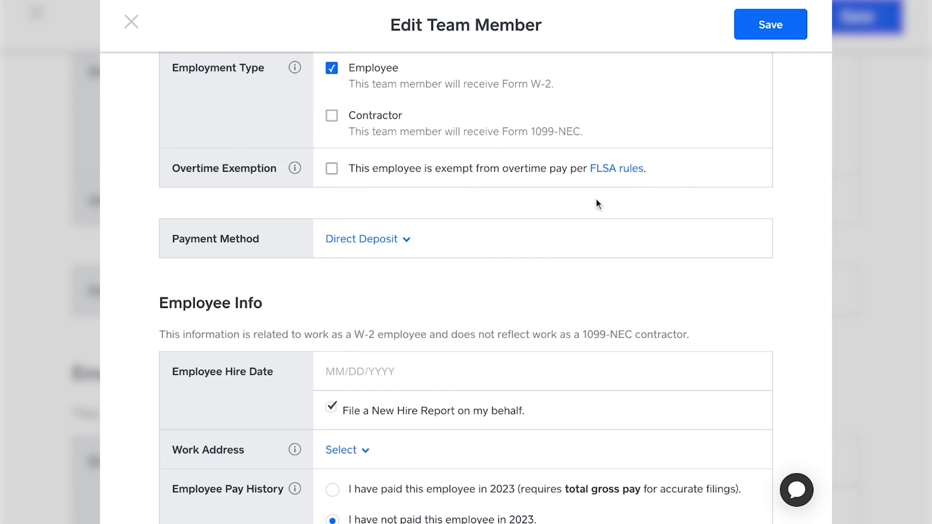
{"action": "scroll", "coordinate": [407, 184], "scroll_direction": "down", "scroll_amount": 1}
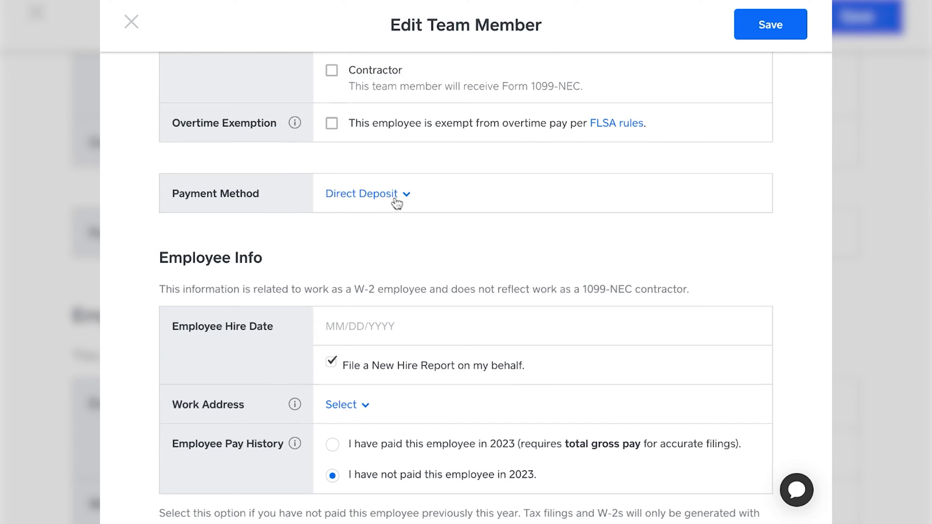
{"action": "left_click", "coordinate": [408, 196]}
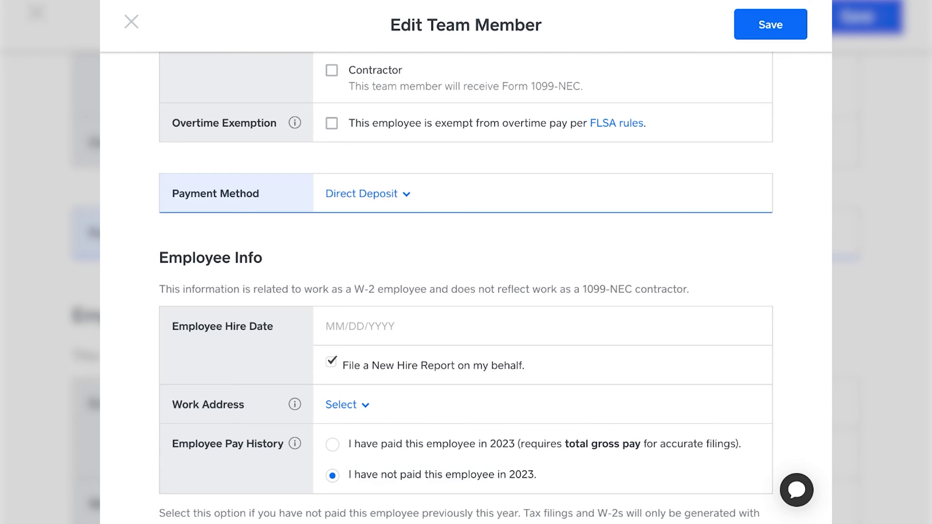
{"action": "scroll", "coordinate": [466, 290], "scroll_direction": "down", "scroll_amount": 4}
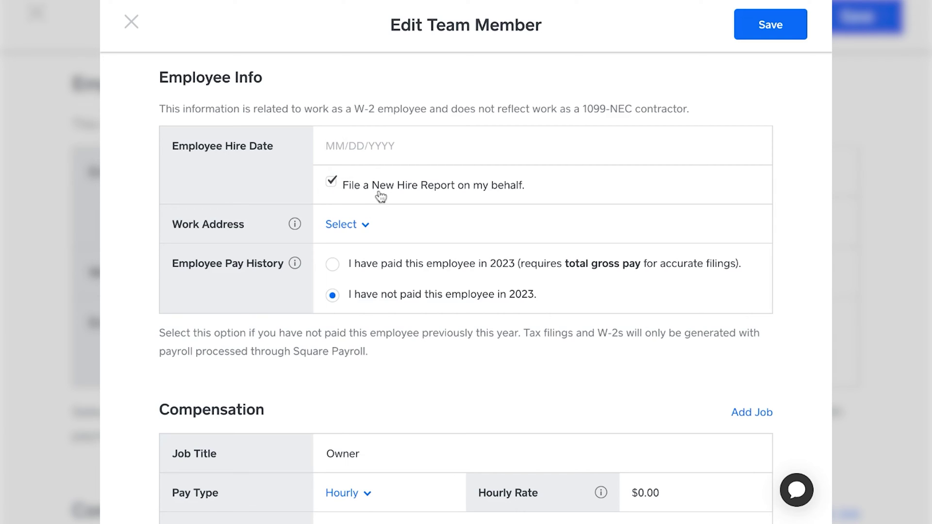
- Uncheck 'File a New Hire Report on my behalf' under Employee Hire Date
{"action": "left_click", "coordinate": [333, 189]}
{"action": "scroll", "coordinate": [422, 235], "scroll_direction": "down", "scroll_amount": 1}
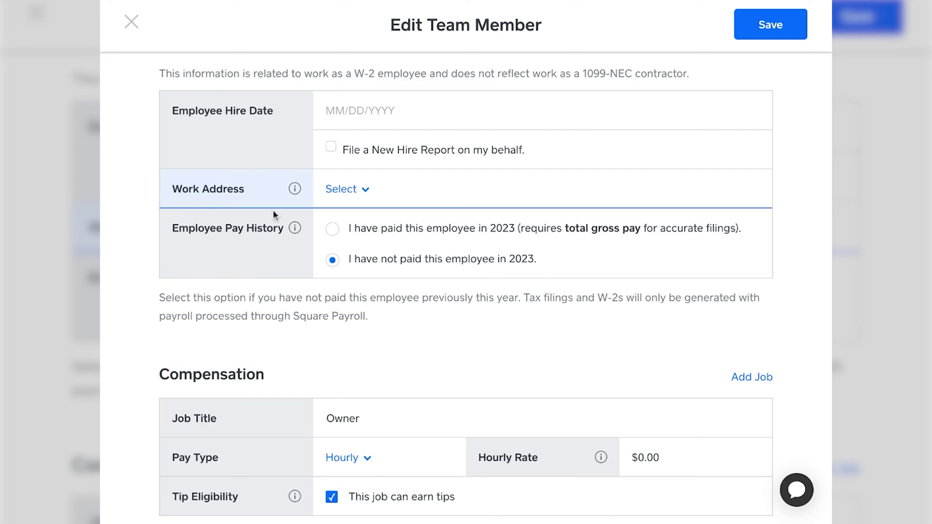
{"action": "scroll", "coordinate": [414, 261], "scroll_direction": "down", "scroll_amount": 1}
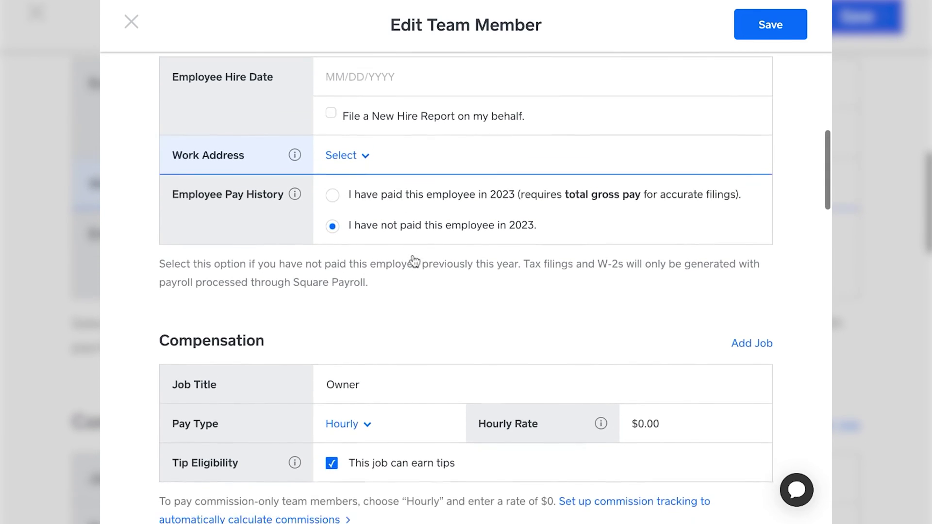
{"action": "scroll", "coordinate": [414, 261], "scroll_direction": "down", "scroll_amount": 1}
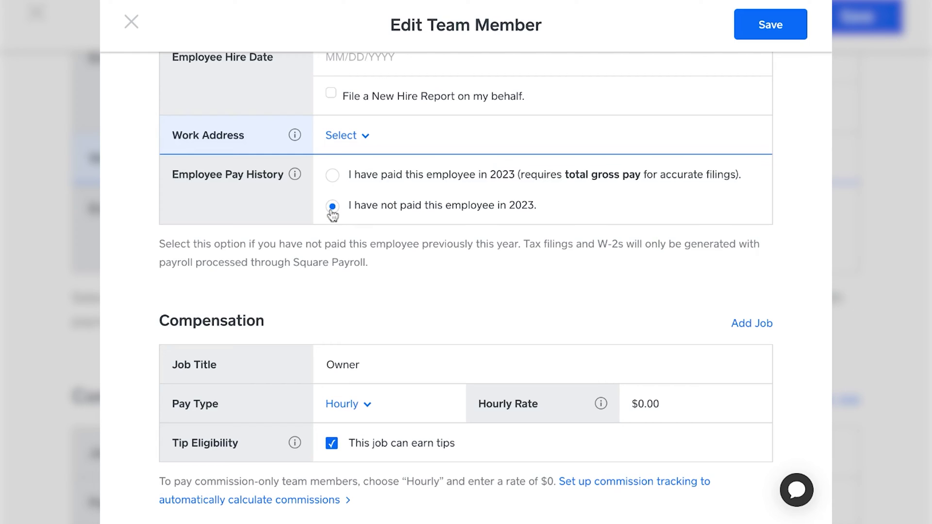
- Choose 'I have paid this employee in 2023' and enter Total Gross Paid of 20000.00
{"action": "left_click", "coordinate": [333, 178]}
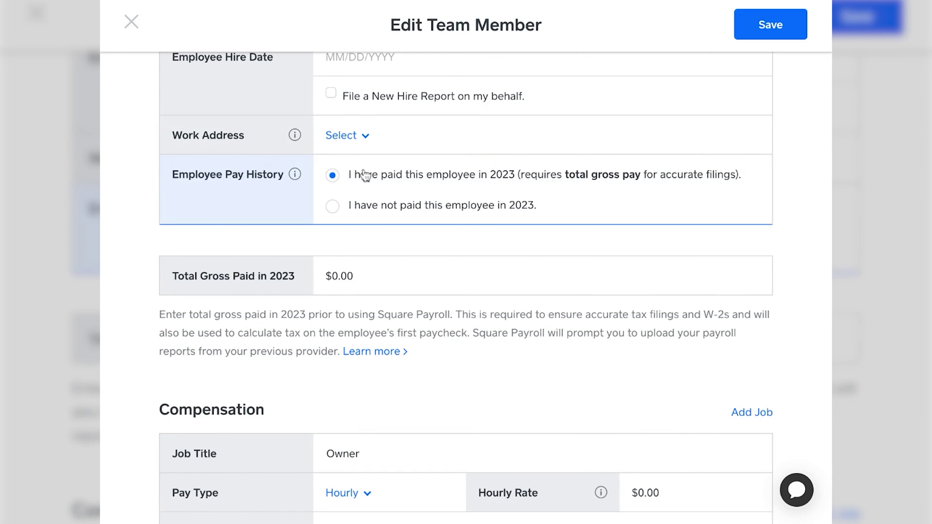
{"action": "scroll", "coordinate": [427, 200], "scroll_direction": "down", "scroll_amount": 1}
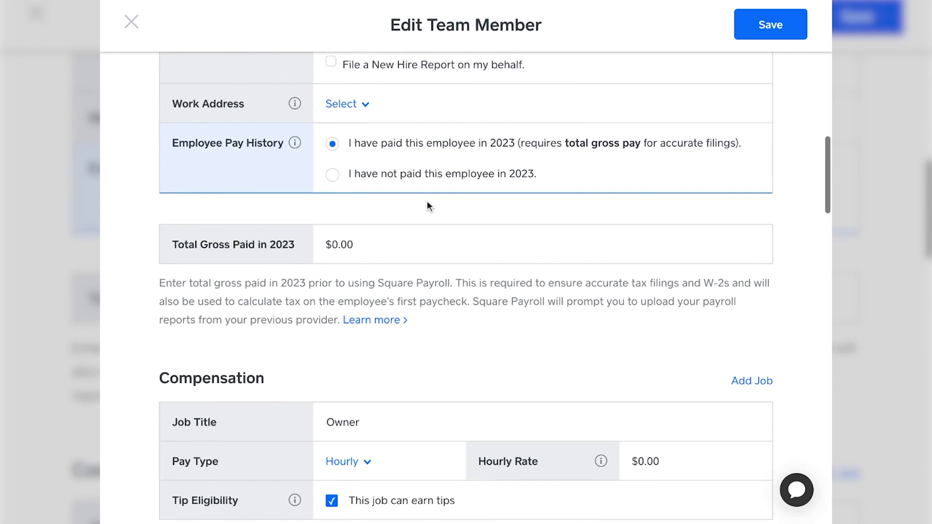
{"action": "left_click", "coordinate": [345, 238]}
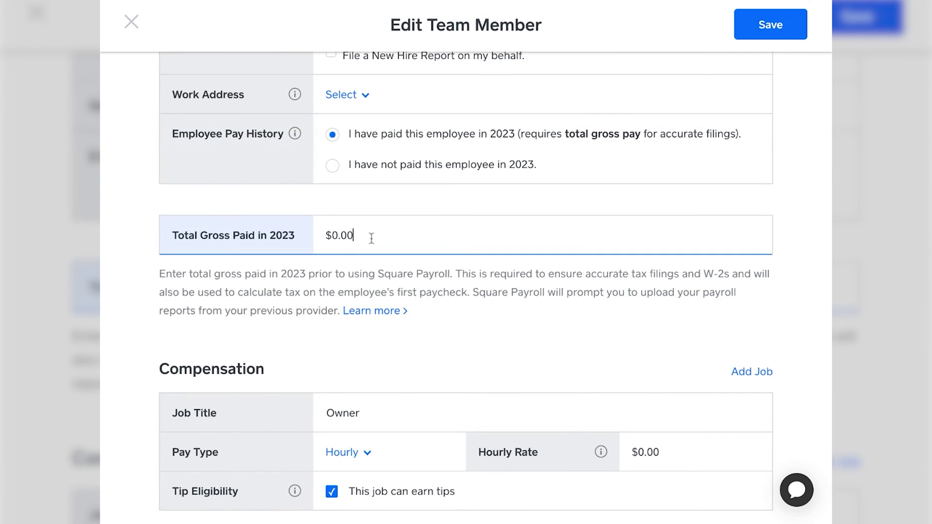
{"action": "key", "text": "ctrl+a"}
{"action": "type", "text": "20000"}
{"action": "scroll", "coordinate": [476, 356], "scroll_direction": "down", "scroll_amount": 2}
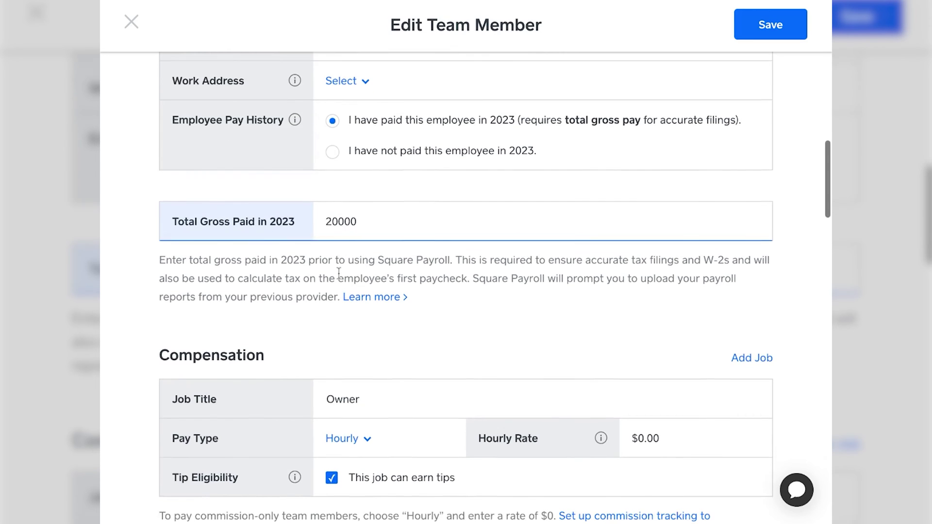
{"action": "type", "text": ".00"}
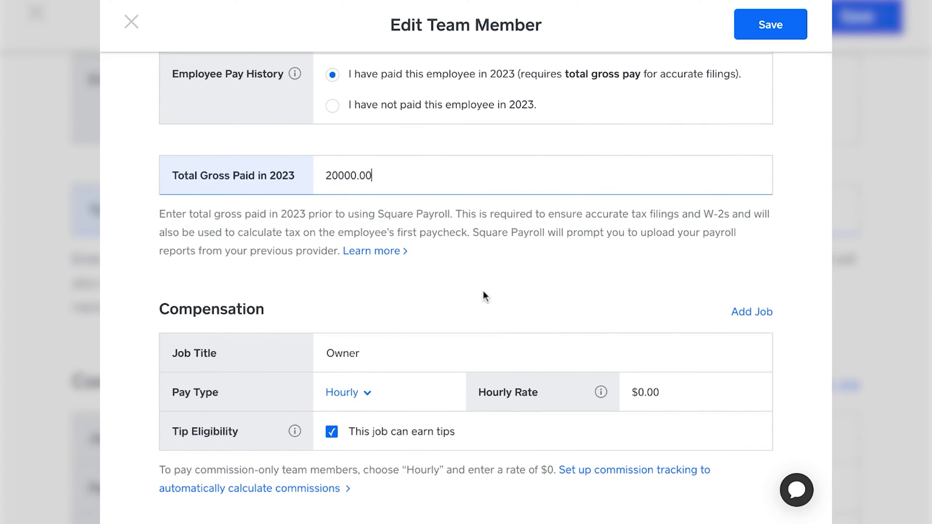
{"action": "scroll", "coordinate": [499, 278], "scroll_direction": "down", "scroll_amount": 1}
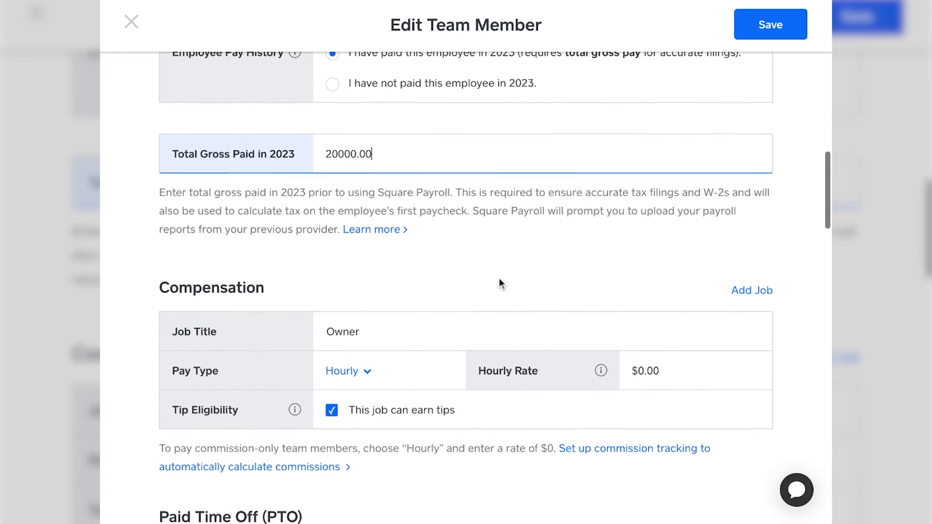
{"action": "scroll", "coordinate": [247, 236], "scroll_direction": "down", "scroll_amount": 1}
{"action": "scroll", "coordinate": [247, 236], "scroll_direction": "down", "scroll_amount": 2}
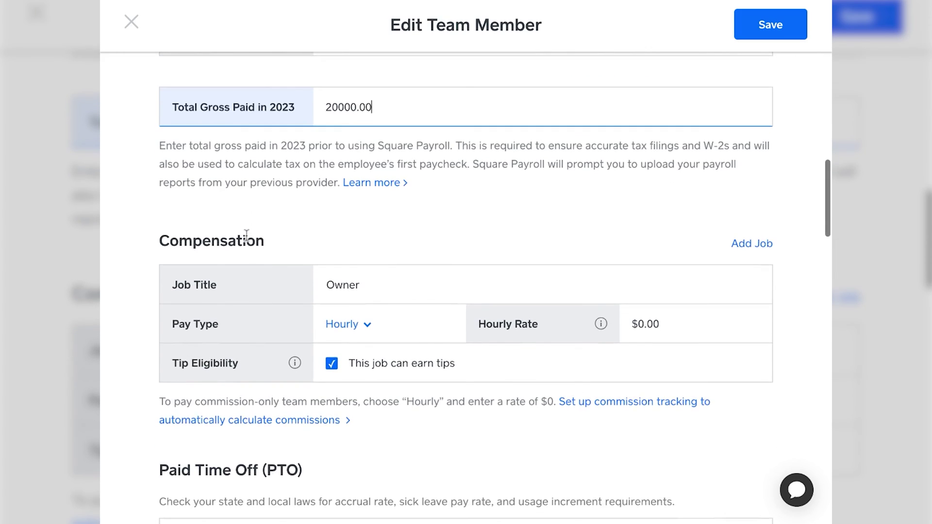
{"action": "scroll", "coordinate": [466, 287], "scroll_direction": "down", "scroll_amount": 2}
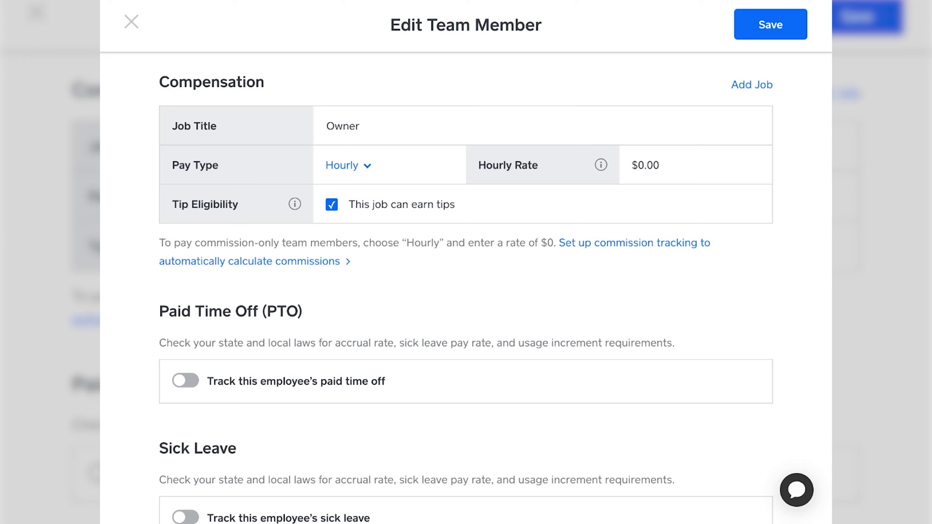
{"action": "scroll", "coordinate": [466, 292], "scroll_direction": "down", "scroll_amount": 1}
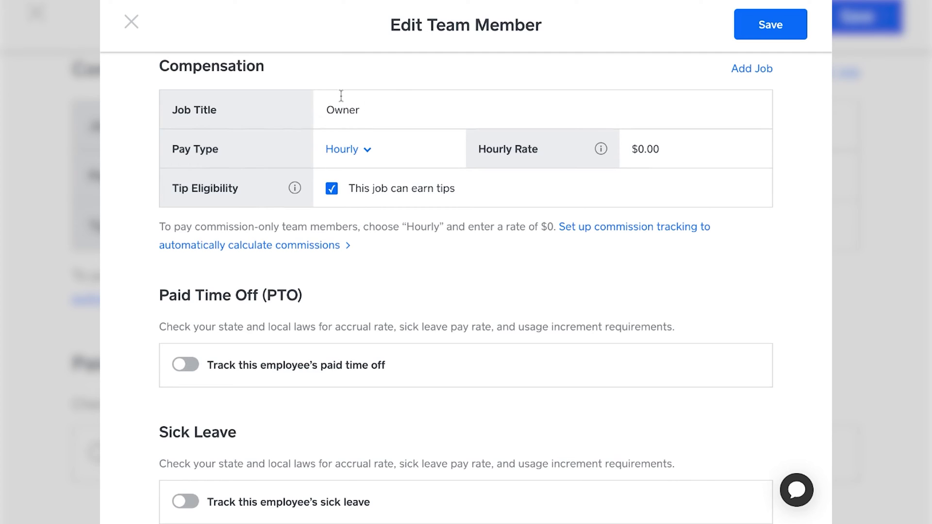
{"action": "left_click", "coordinate": [370, 154]}
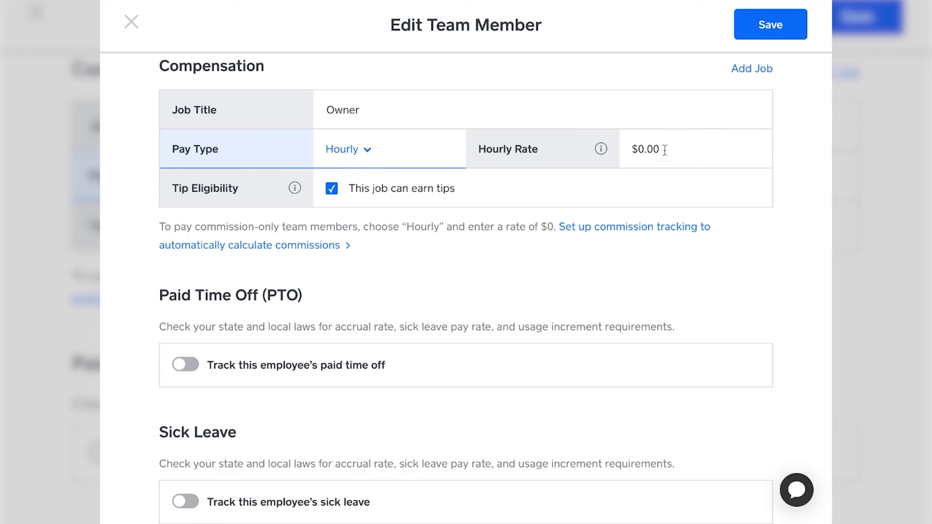
- Set Pay Type to Salary, leaving 'This job can earn tips' enabled
{"action": "left_click", "coordinate": [370, 152]}
{"action": "left_click", "coordinate": [357, 175]}
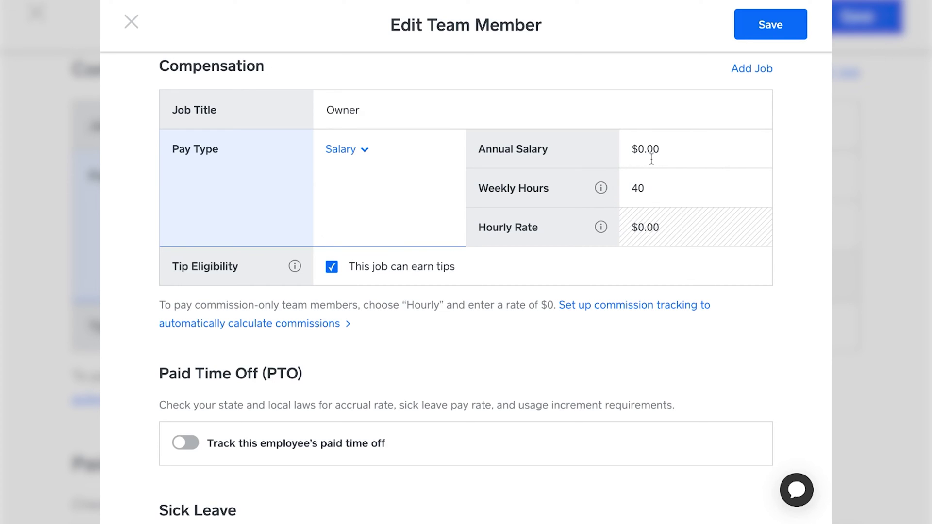
{"action": "scroll", "coordinate": [472, 228], "scroll_direction": "down", "scroll_amount": 1}
{"action": "scroll", "coordinate": [500, 237], "scroll_direction": "down", "scroll_amount": 2}
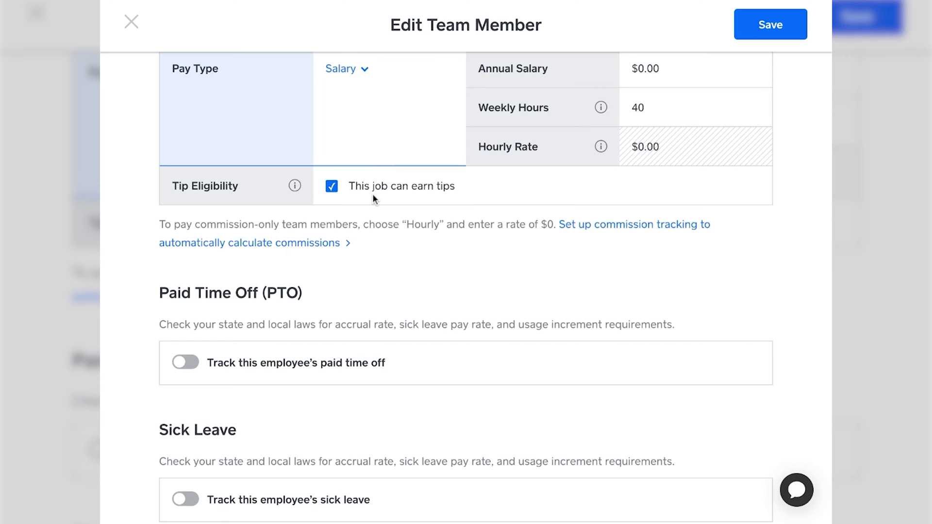
{"action": "left_click", "coordinate": [332, 189]}
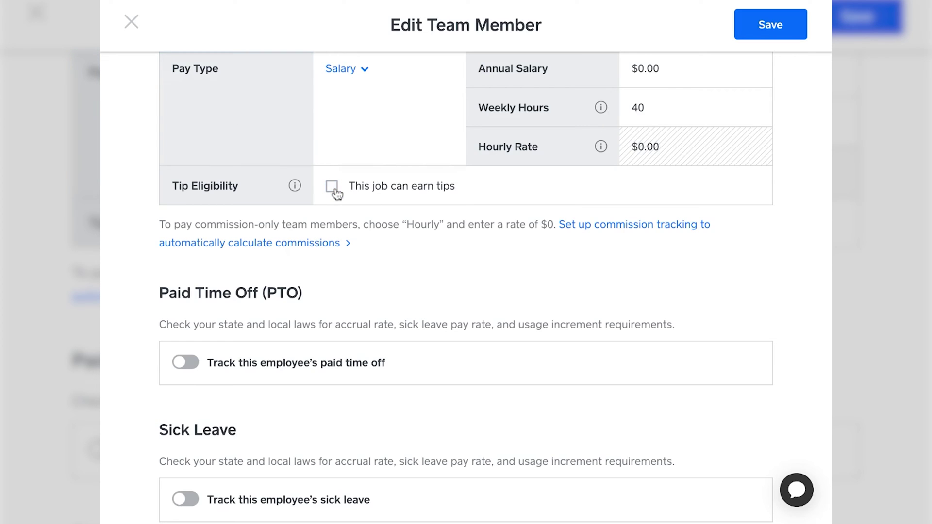
{"action": "left_click", "coordinate": [331, 187]}
{"action": "scroll", "coordinate": [405, 205], "scroll_direction": "down", "scroll_amount": 1}
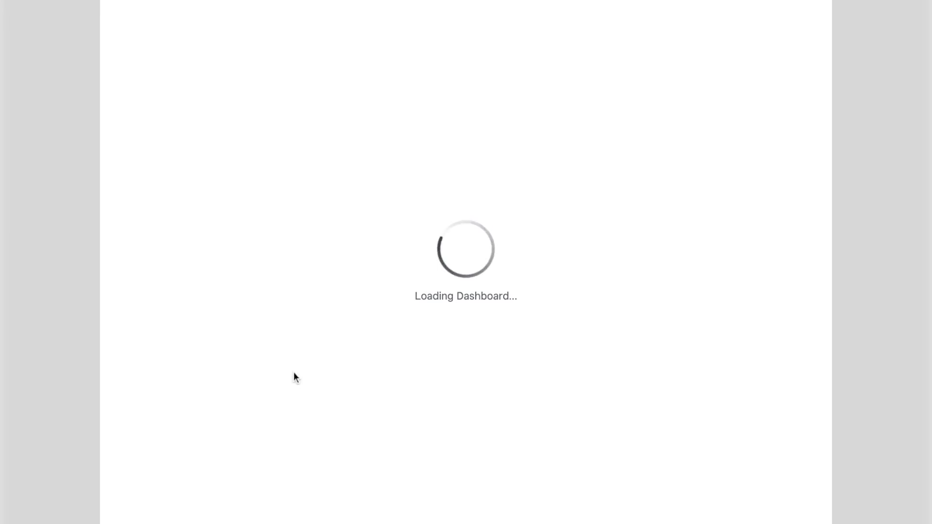
{"action": "scroll", "coordinate": [356, 162], "scroll_direction": "down", "scroll_amount": 1}
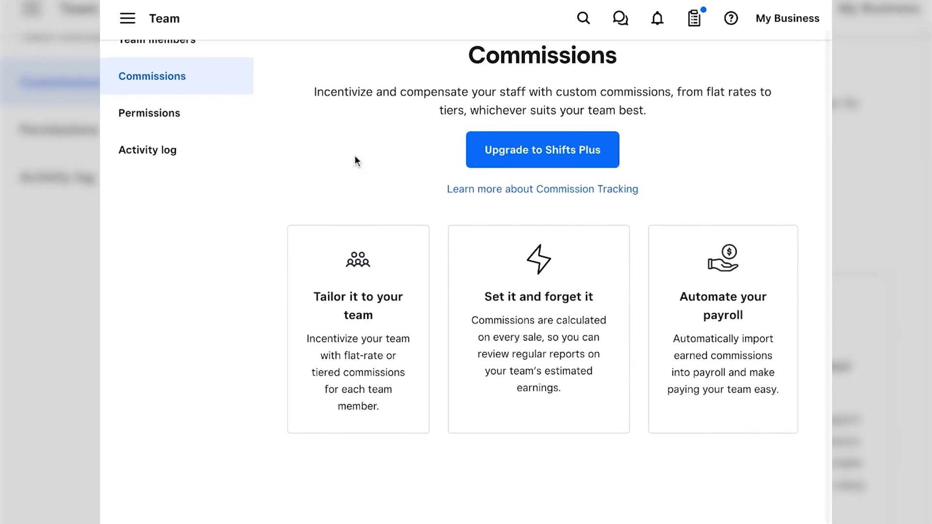
{"action": "scroll", "coordinate": [355, 155], "scroll_direction": "up", "scroll_amount": 1}
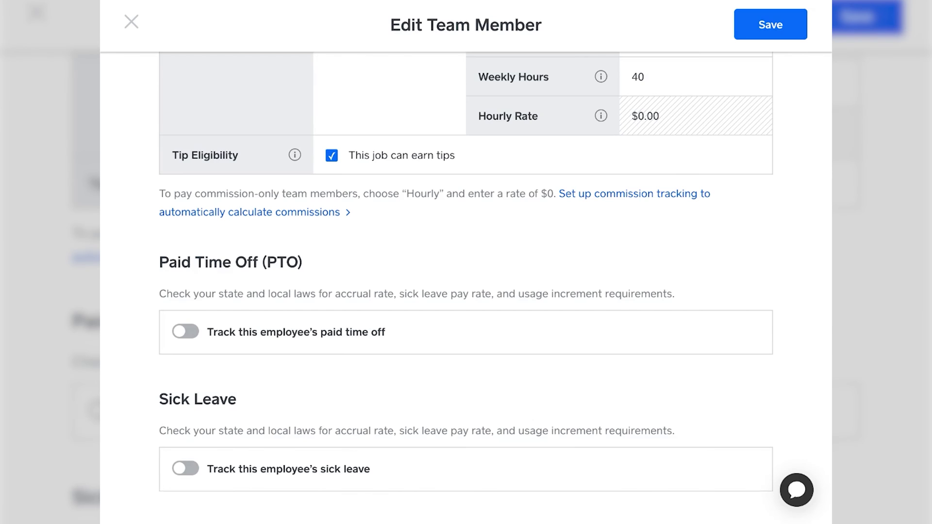
- Enable paid time off tracking with the Based on hours worked tracking method
{"action": "scroll", "coordinate": [167, 237], "scroll_direction": "down", "scroll_amount": 2}
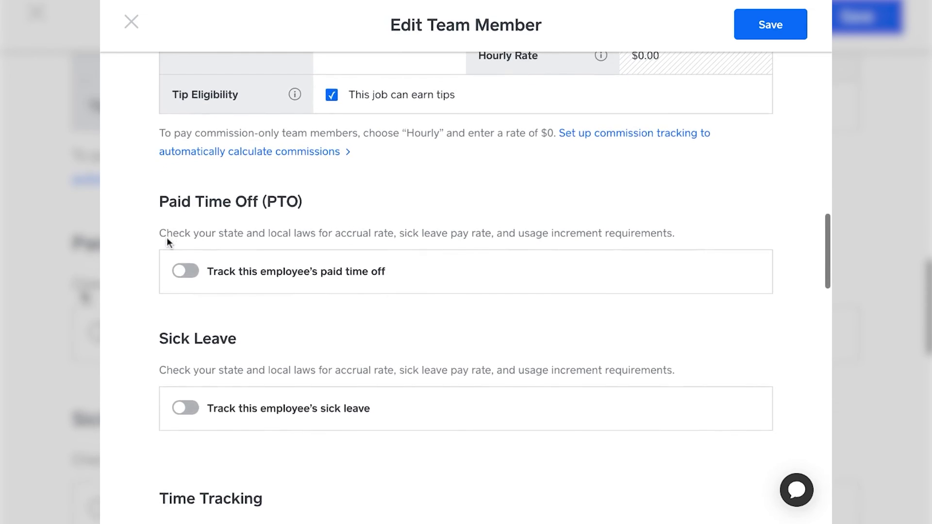
{"action": "scroll", "coordinate": [167, 237], "scroll_direction": "down", "scroll_amount": 3}
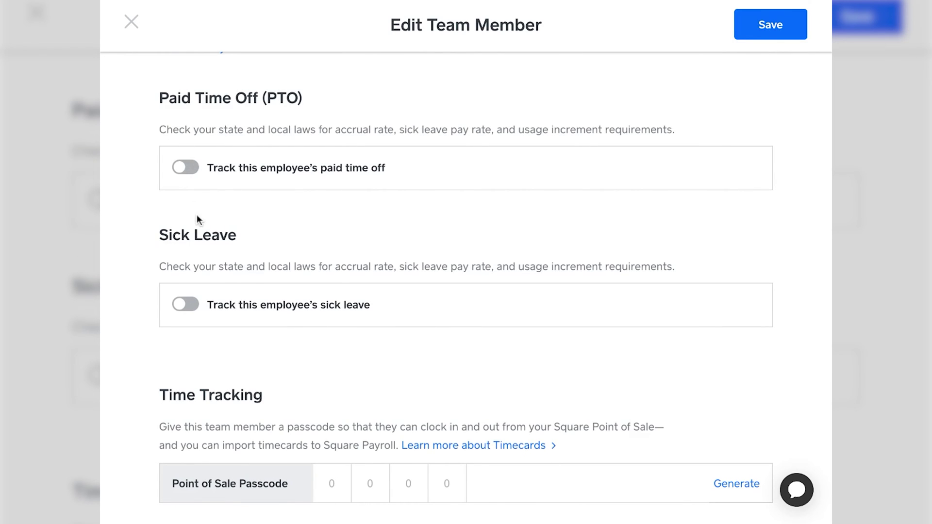
{"action": "left_click", "coordinate": [182, 178]}
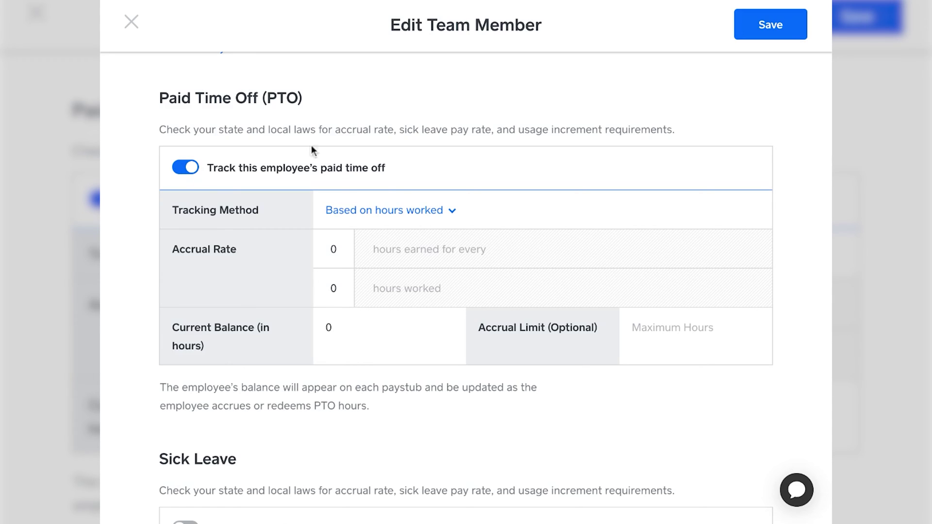
{"action": "scroll", "coordinate": [400, 175], "scroll_direction": "down", "scroll_amount": 1}
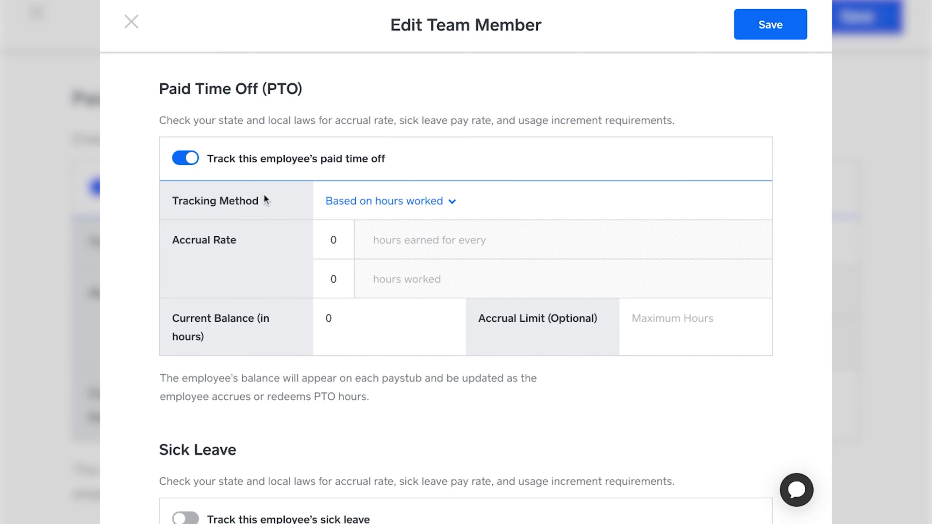
{"action": "scroll", "coordinate": [412, 174], "scroll_direction": "down", "scroll_amount": 2}
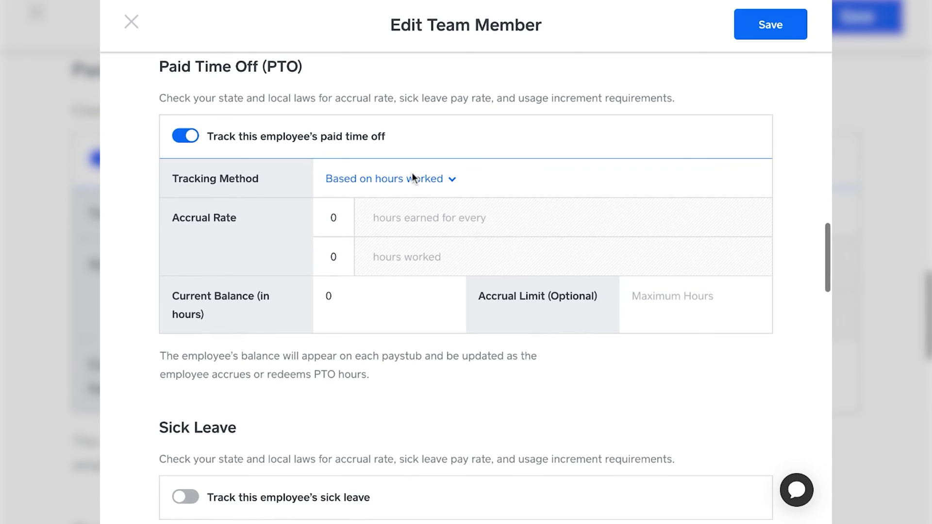
{"action": "left_click", "coordinate": [453, 180]}
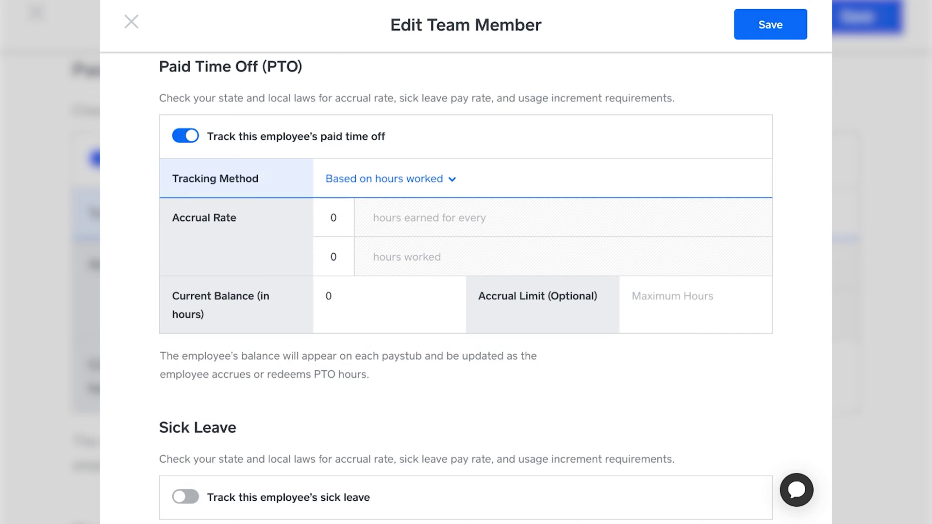
{"action": "scroll", "coordinate": [316, 200], "scroll_direction": "down", "scroll_amount": 1}
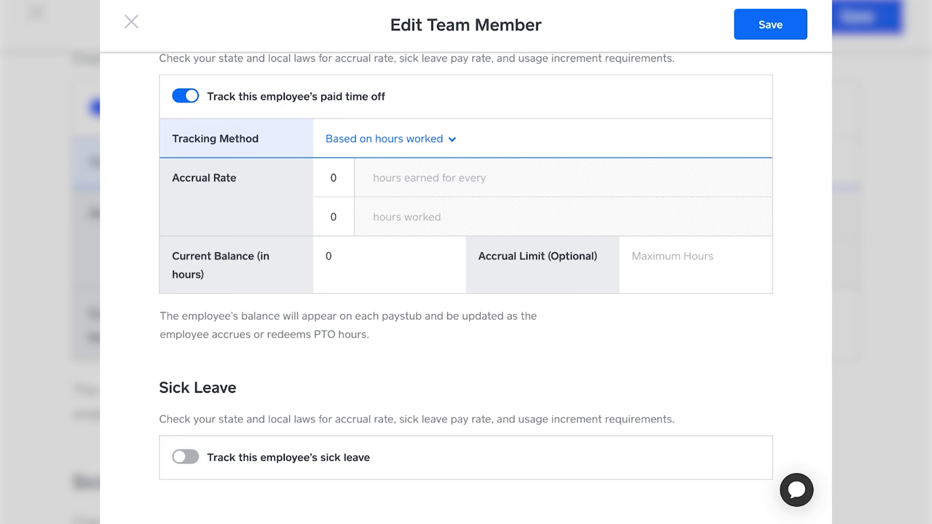
{"action": "left_click", "coordinate": [534, 157]}
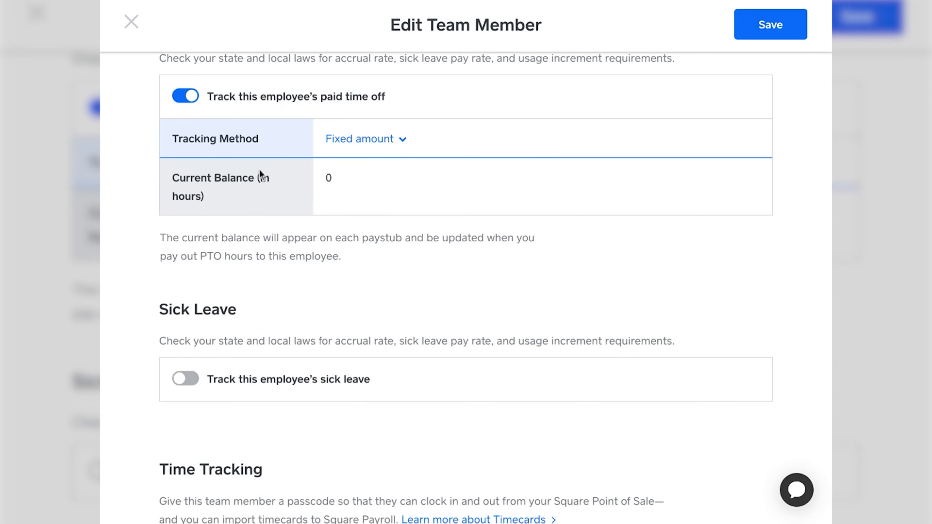
{"action": "left_click", "coordinate": [352, 146]}
{"action": "left_click", "coordinate": [360, 131]}
{"action": "scroll", "coordinate": [360, 131], "scroll_direction": "down", "scroll_amount": 2}
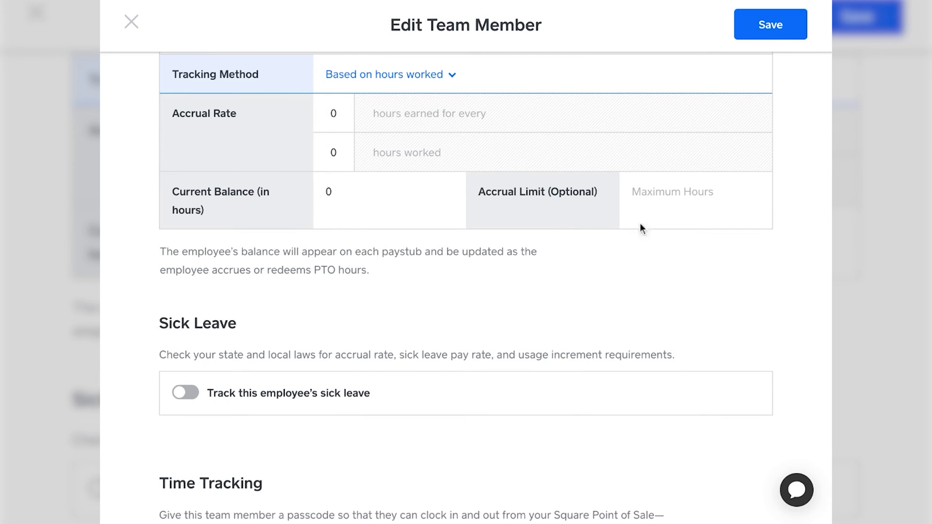
{"action": "scroll", "coordinate": [673, 220], "scroll_direction": "down", "scroll_amount": 3}
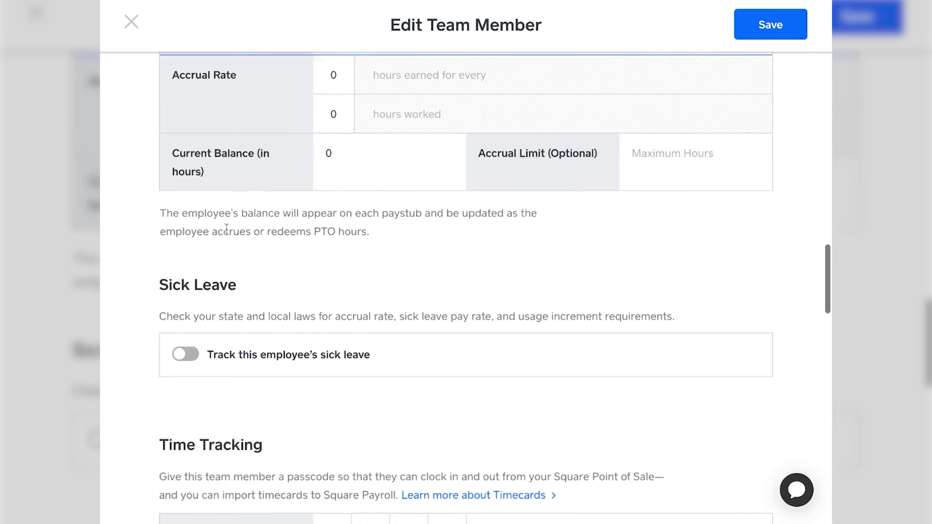
- Enable sick leave tracking, keeping the Based on hours worked tracking method
{"action": "left_click", "coordinate": [185, 263]}
{"action": "scroll", "coordinate": [152, 237], "scroll_direction": "down", "scroll_amount": 2}
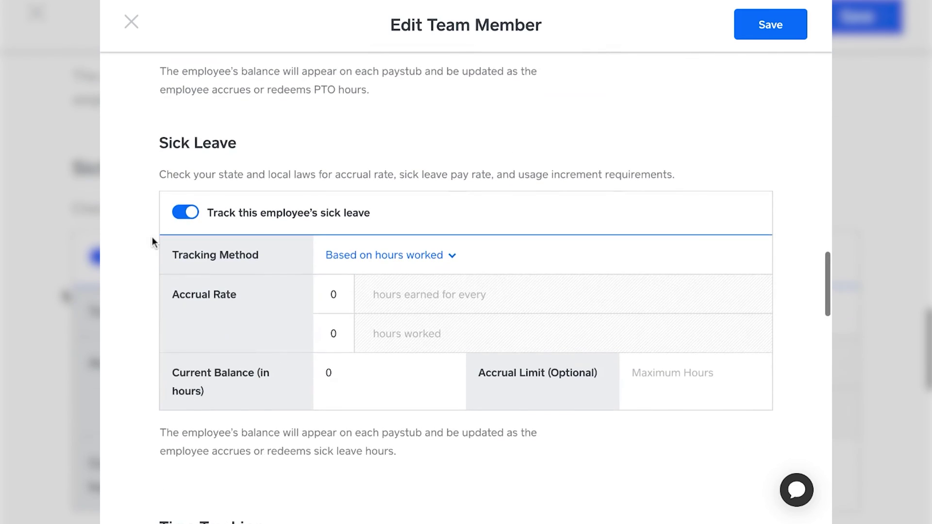
{"action": "scroll", "coordinate": [488, 179], "scroll_direction": "down", "scroll_amount": 1}
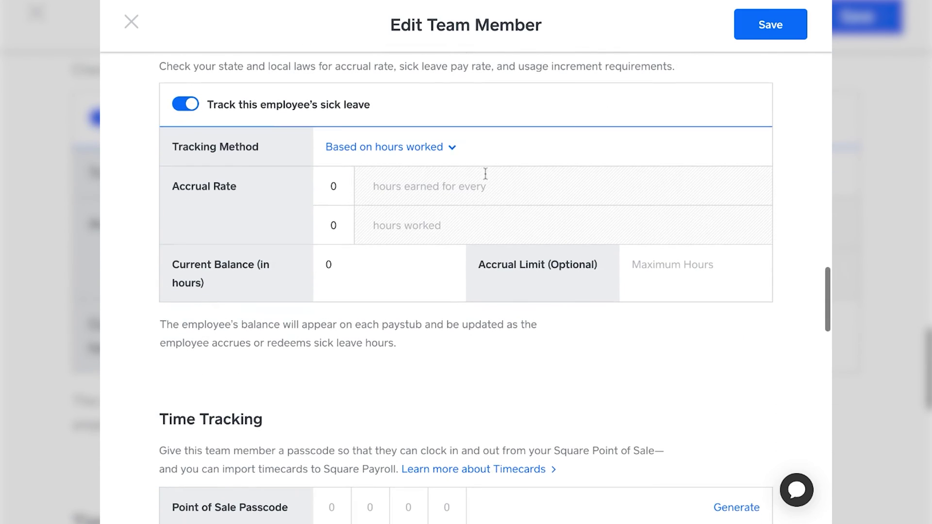
{"action": "left_click", "coordinate": [446, 154]}
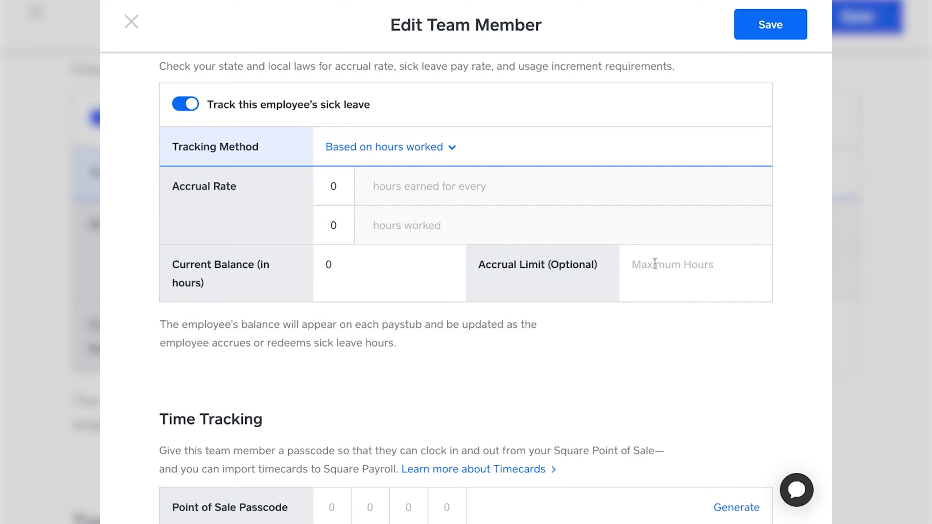
{"action": "scroll", "coordinate": [567, 220], "scroll_direction": "down", "scroll_amount": 2}
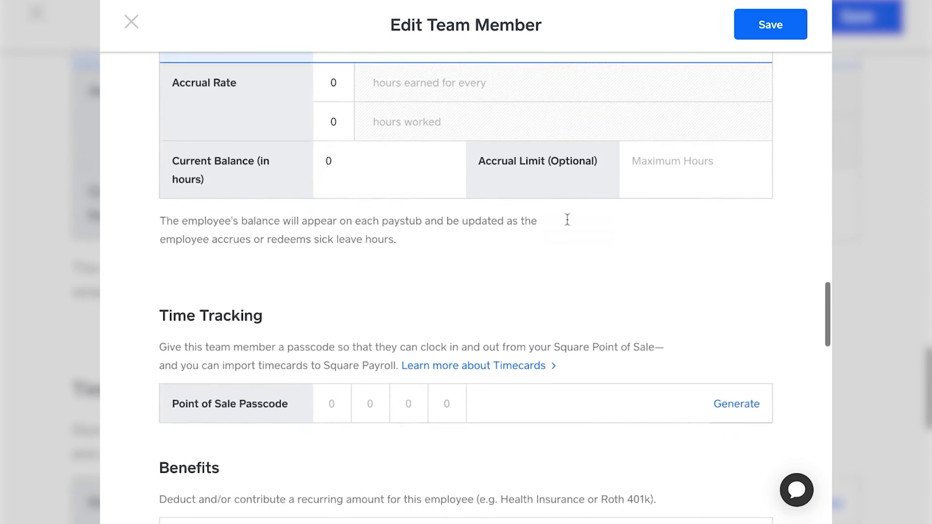
{"action": "scroll", "coordinate": [566, 218], "scroll_direction": "down", "scroll_amount": 1}
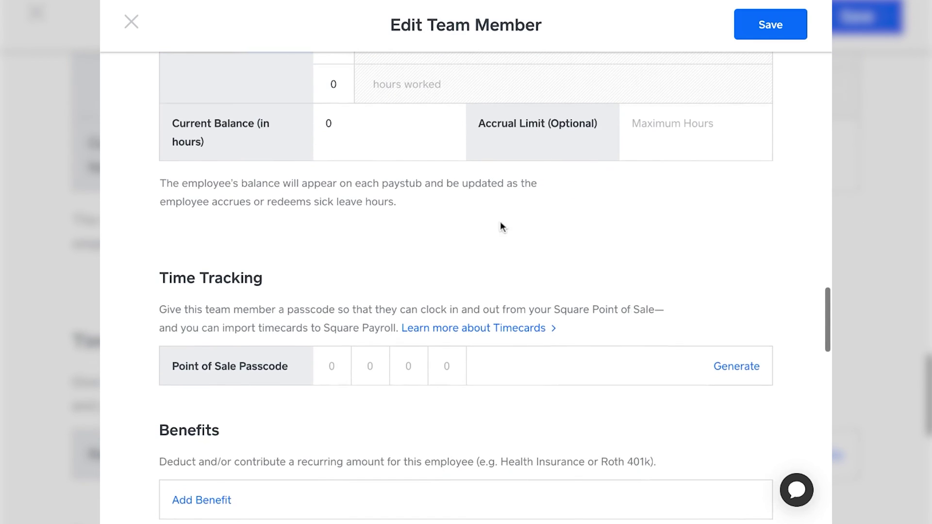
{"action": "scroll", "coordinate": [502, 227], "scroll_direction": "down", "scroll_amount": 3}
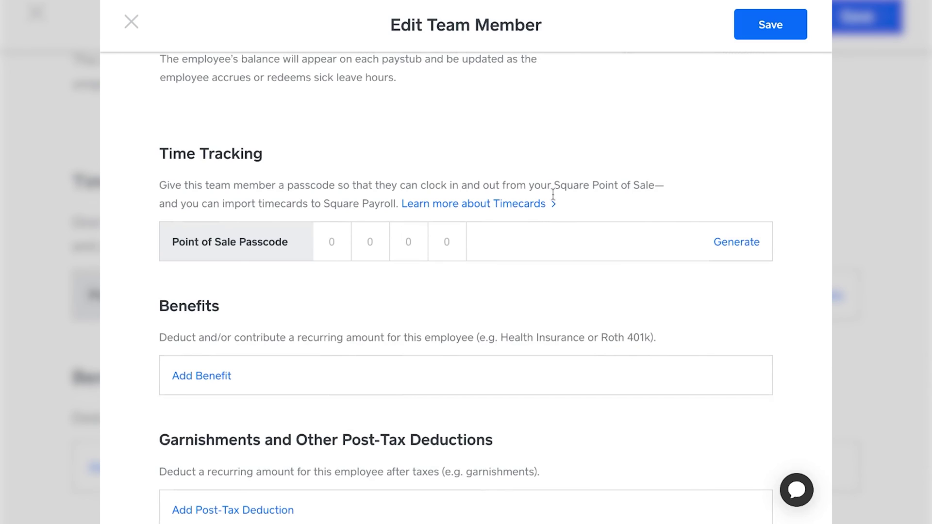
{"action": "scroll", "coordinate": [121, 283], "scroll_direction": "down", "scroll_amount": 1}
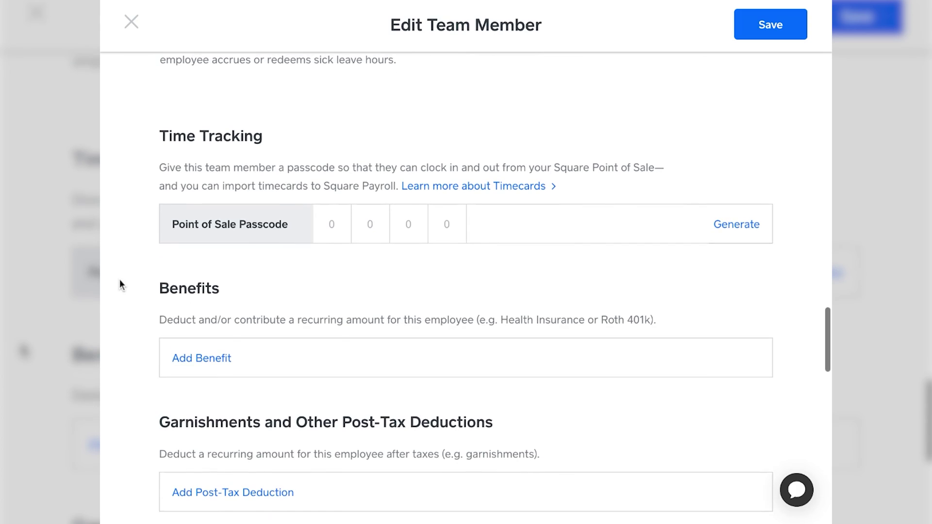
{"action": "scroll", "coordinate": [119, 283], "scroll_direction": "down", "scroll_amount": 1}
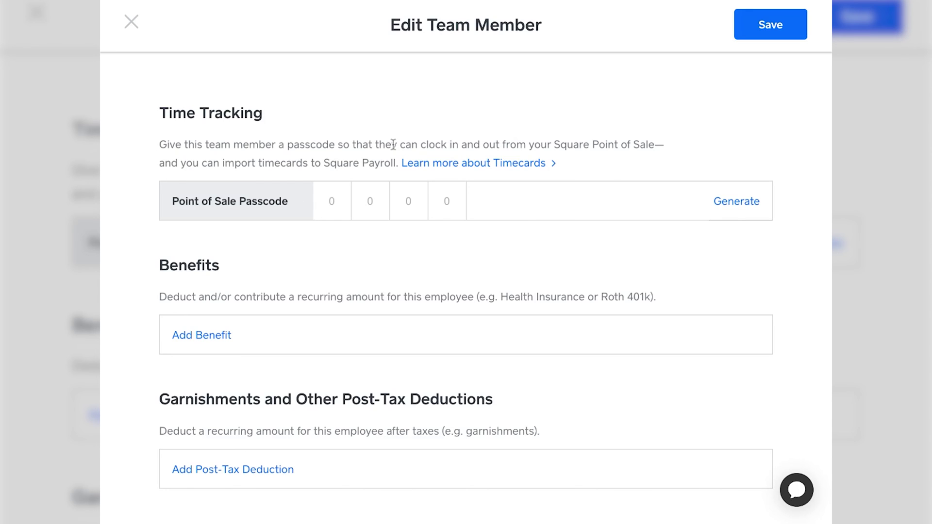
{"action": "left_click", "coordinate": [734, 201]}
{"action": "scroll", "coordinate": [362, 194], "scroll_direction": "down", "scroll_amount": 1}
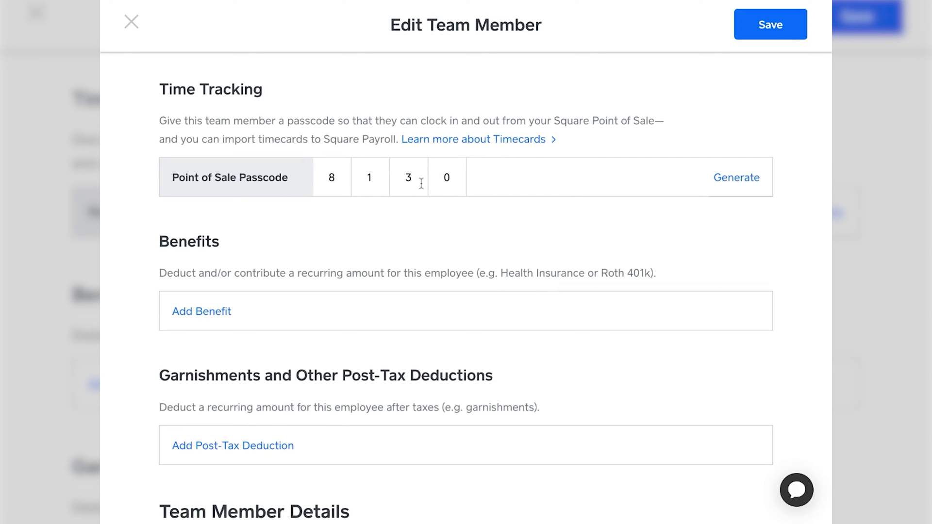
{"action": "scroll", "coordinate": [262, 221], "scroll_direction": "down", "scroll_amount": 3}
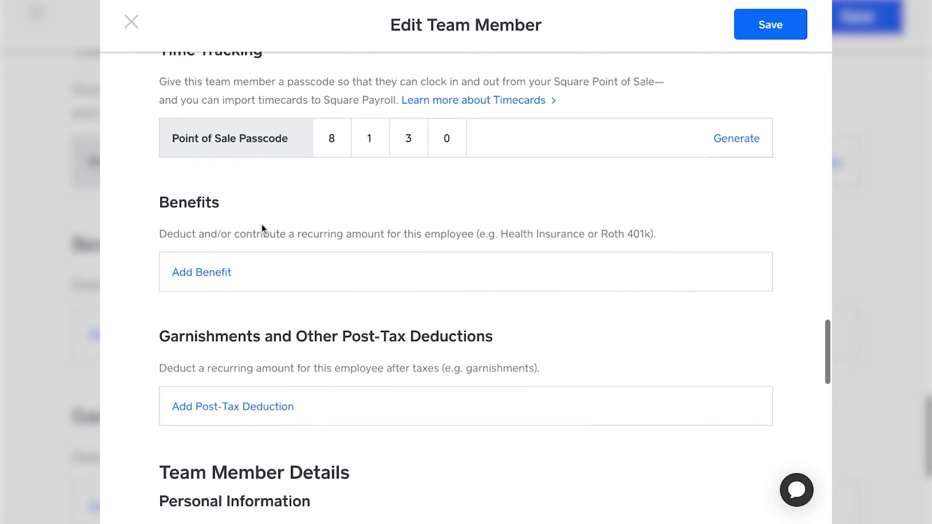
{"action": "scroll", "coordinate": [261, 225], "scroll_direction": "up", "scroll_amount": 1}
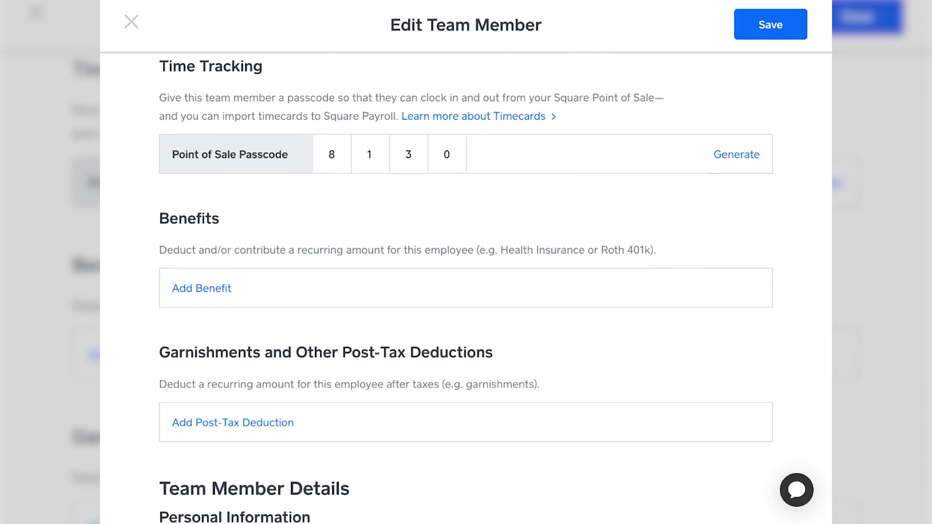
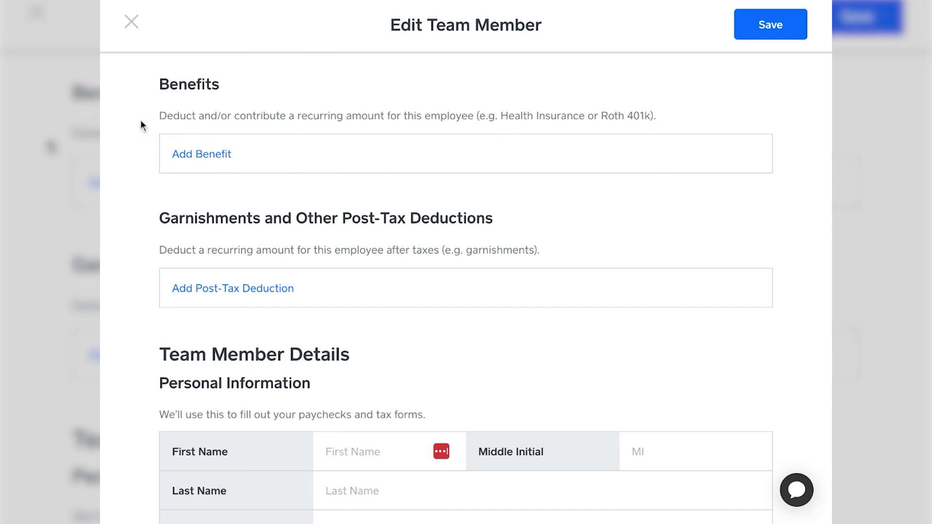
- Scroll the Edit Team Member form past Benefits and Garnishments to the Personal Information table
{"action": "scroll", "coordinate": [212, 193], "scroll_direction": "down", "scroll_amount": 1}
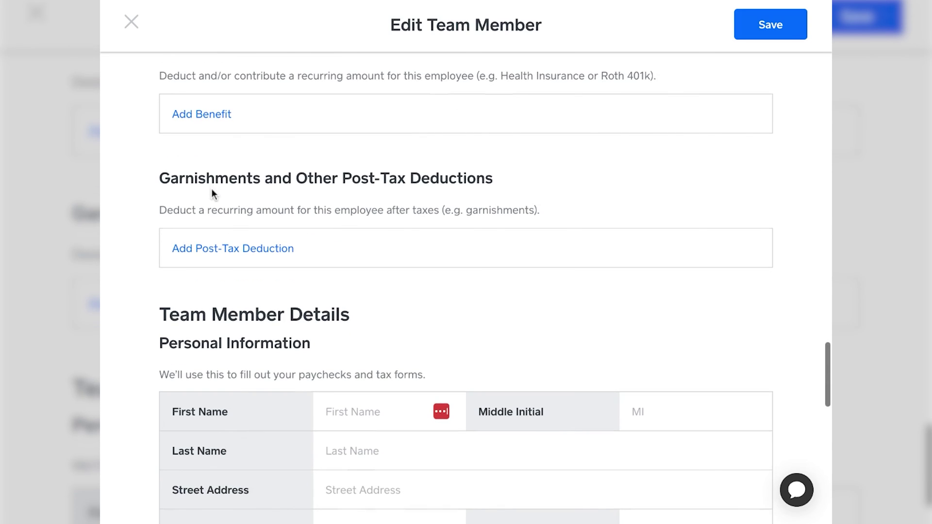
{"action": "scroll", "coordinate": [146, 192], "scroll_direction": "down", "scroll_amount": 1}
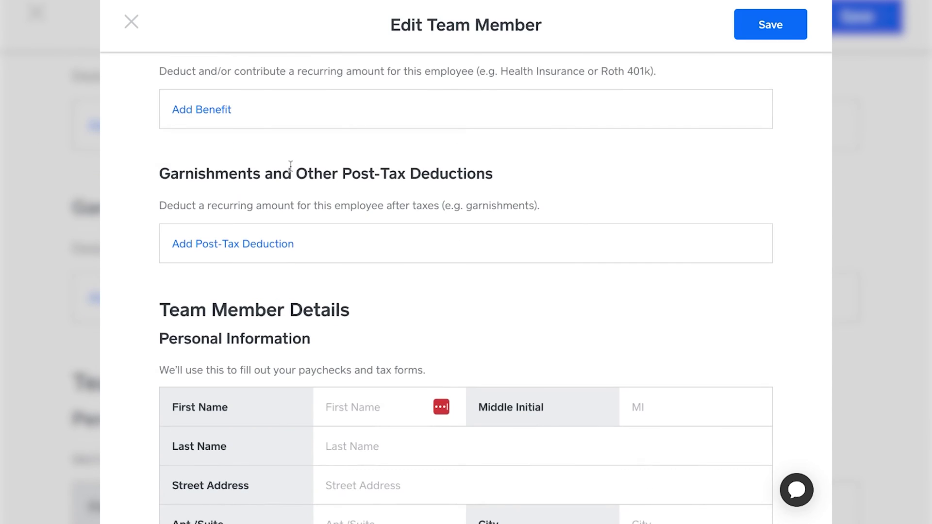
{"action": "scroll", "coordinate": [291, 166], "scroll_direction": "down", "scroll_amount": 1}
{"action": "scroll", "coordinate": [291, 167], "scroll_direction": "up", "scroll_amount": 2}
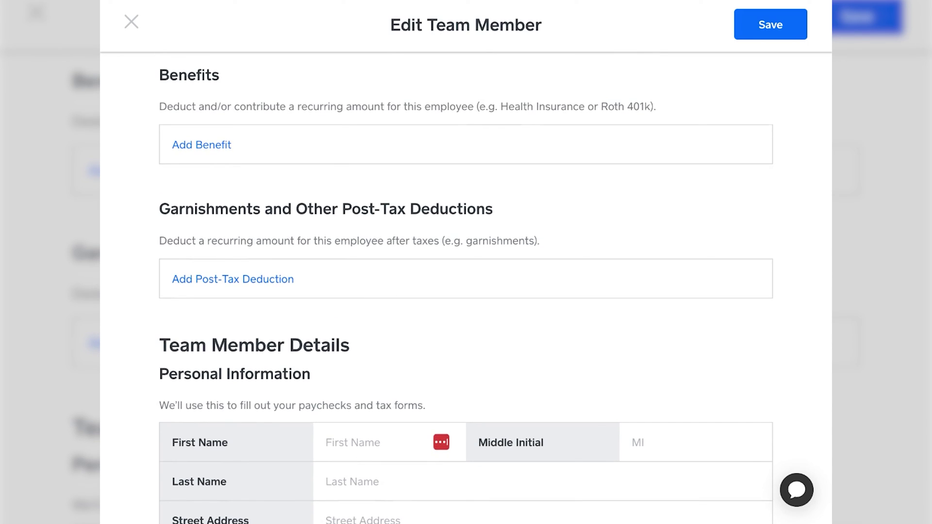
{"action": "scroll", "coordinate": [300, 153], "scroll_direction": "down", "scroll_amount": 4}
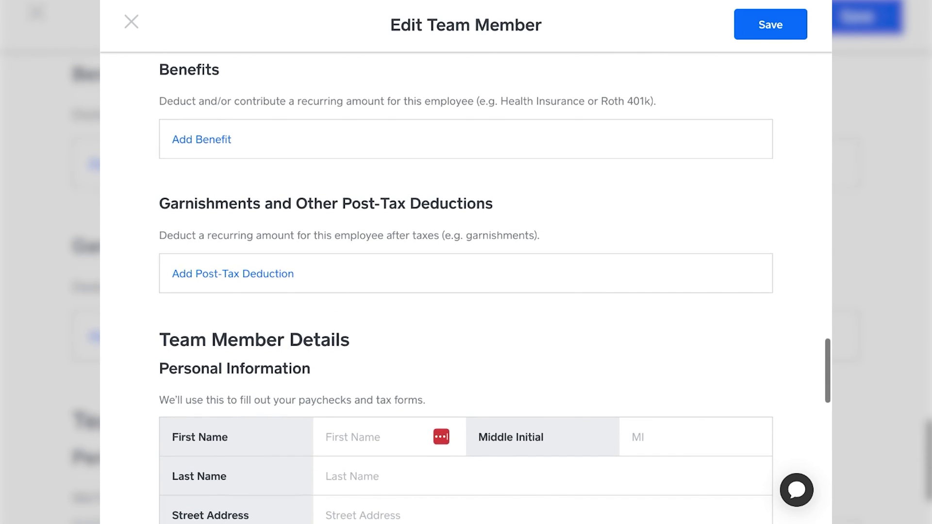
{"action": "scroll", "coordinate": [250, 97], "scroll_direction": "down", "scroll_amount": 6}
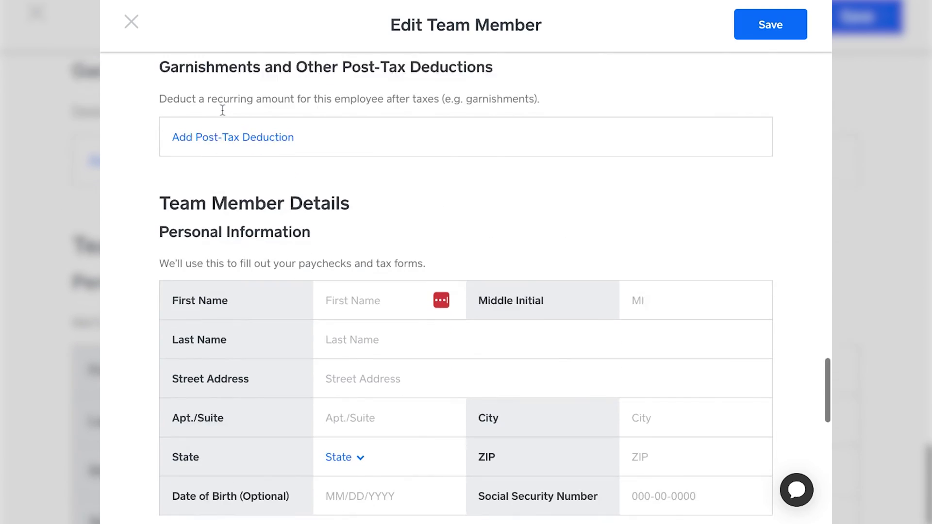
{"action": "scroll", "coordinate": [302, 101], "scroll_direction": "down", "scroll_amount": 1}
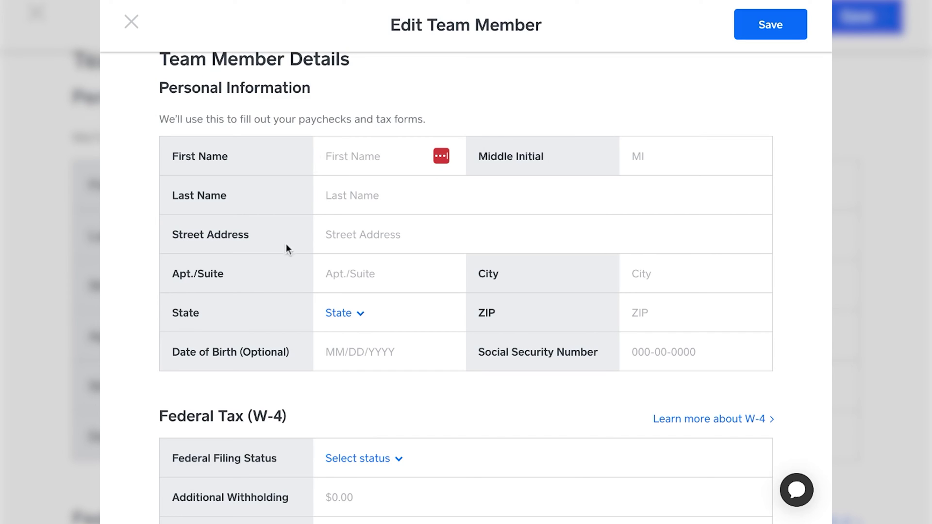
- Scroll down to the Federal Tax (W-4) section and the start of Direct Deposit Details
{"action": "scroll", "coordinate": [271, 235], "scroll_direction": "down", "scroll_amount": 2}
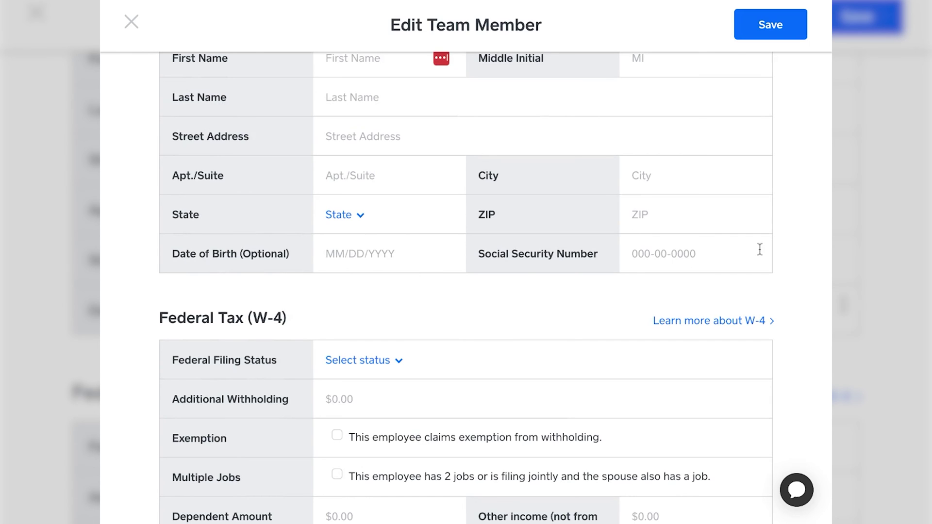
{"action": "scroll", "coordinate": [649, 228], "scroll_direction": "down", "scroll_amount": 2}
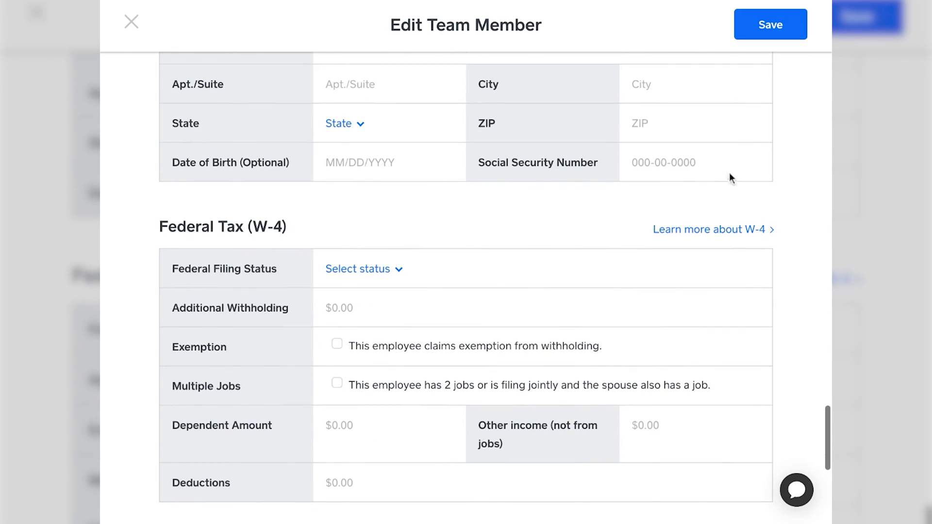
{"action": "scroll", "coordinate": [654, 148], "scroll_direction": "down", "scroll_amount": 3}
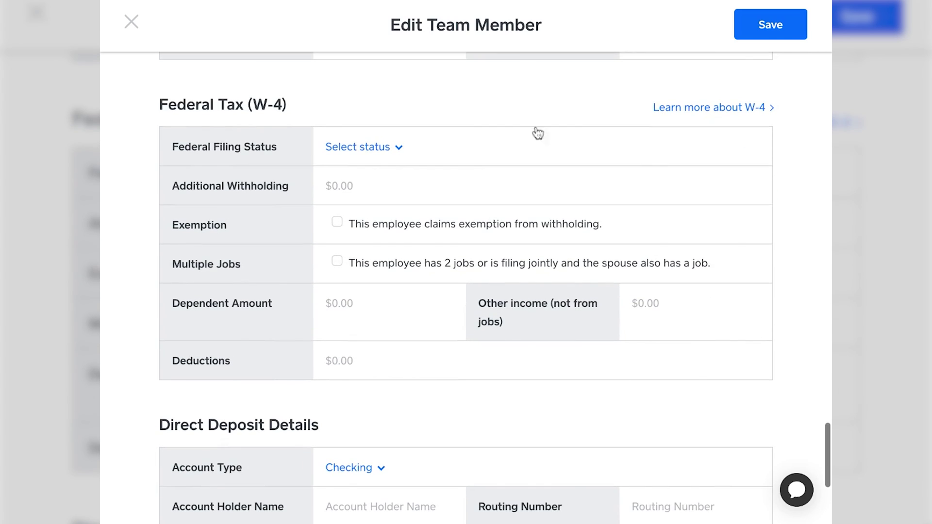
{"action": "scroll", "coordinate": [160, 245], "scroll_direction": "down", "scroll_amount": 1}
{"action": "scroll", "coordinate": [159, 245], "scroll_direction": "up", "scroll_amount": 1}
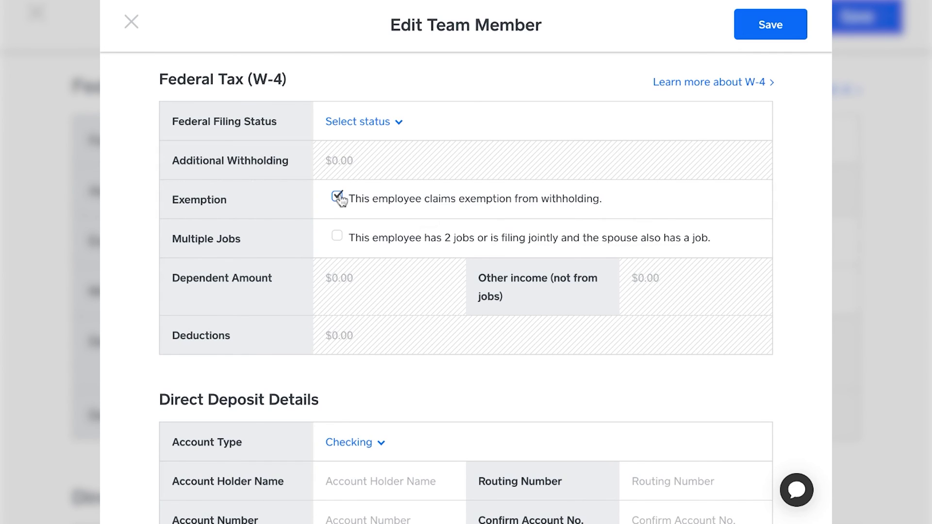
{"action": "left_click", "coordinate": [337, 237]}
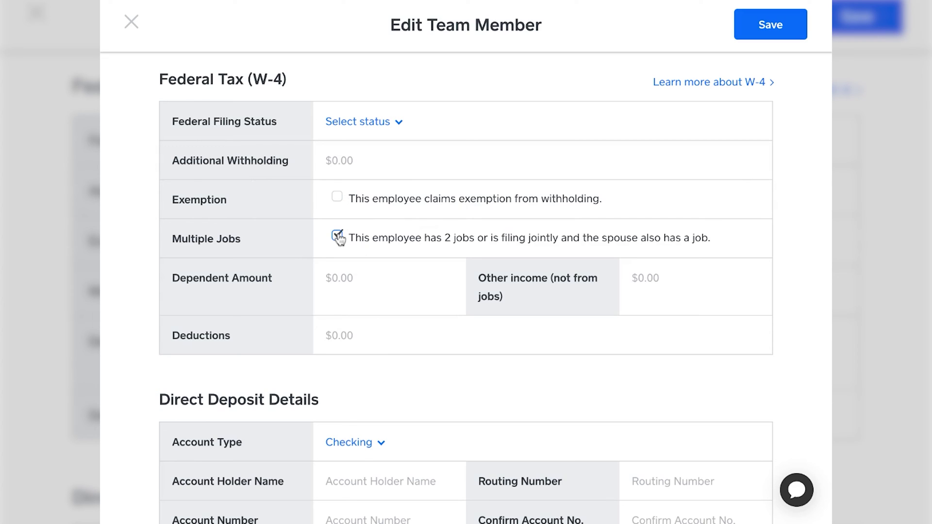
{"action": "left_click", "coordinate": [337, 237]}
{"action": "scroll", "coordinate": [418, 312], "scroll_direction": "down", "scroll_amount": 3}
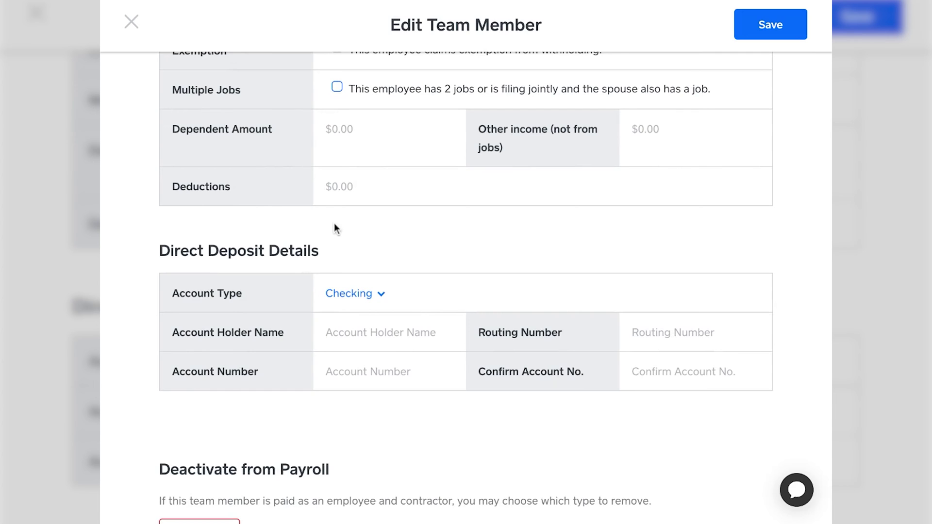
{"action": "scroll", "coordinate": [334, 226], "scroll_direction": "up", "scroll_amount": 2}
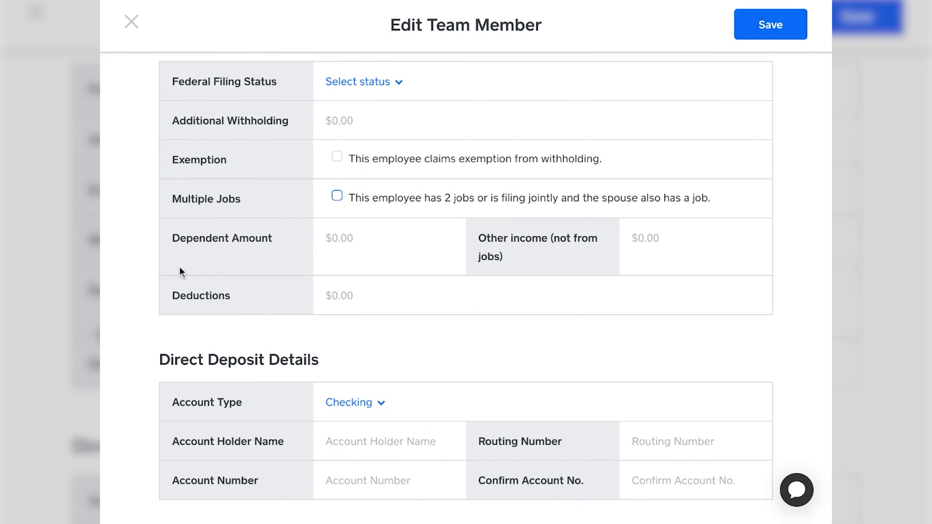
{"action": "scroll", "coordinate": [180, 266], "scroll_direction": "up", "scroll_amount": 1}
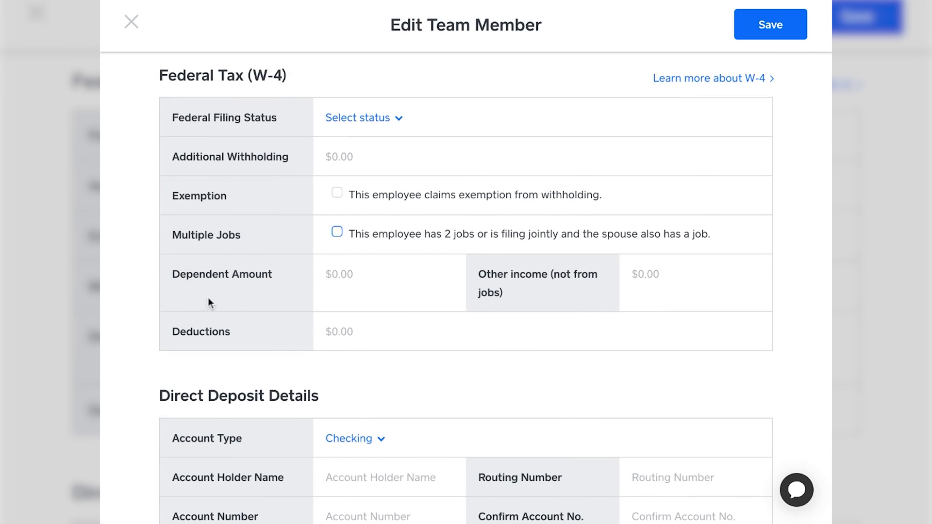
{"action": "scroll", "coordinate": [209, 301], "scroll_direction": "down", "scroll_amount": 3}
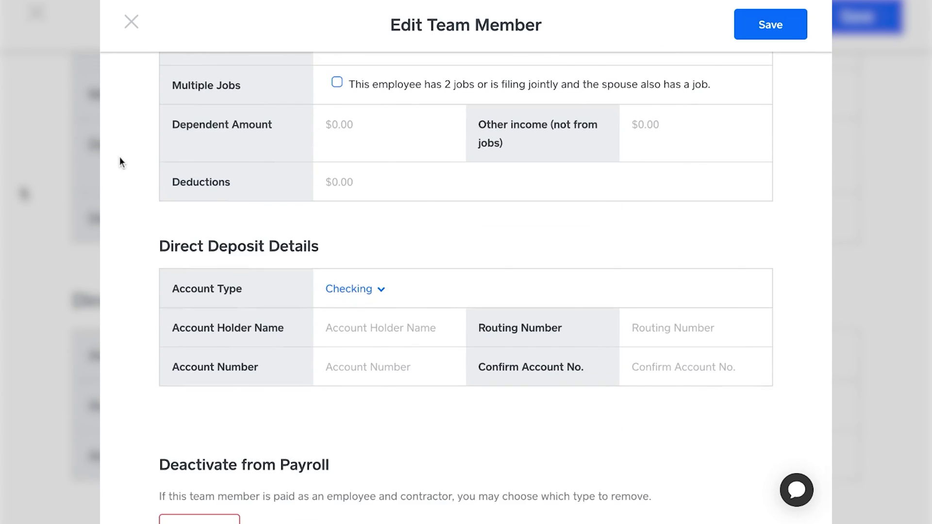
{"action": "scroll", "coordinate": [121, 163], "scroll_direction": "down", "scroll_amount": 2}
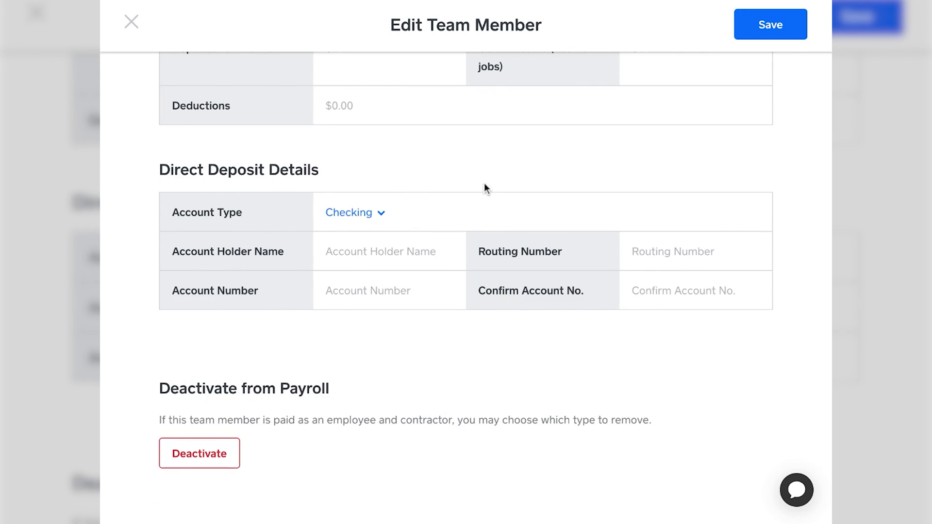
- Pick the direct deposit account type and save, triggering the 'Please select a valid payout method' error
{"action": "left_click", "coordinate": [383, 215]}
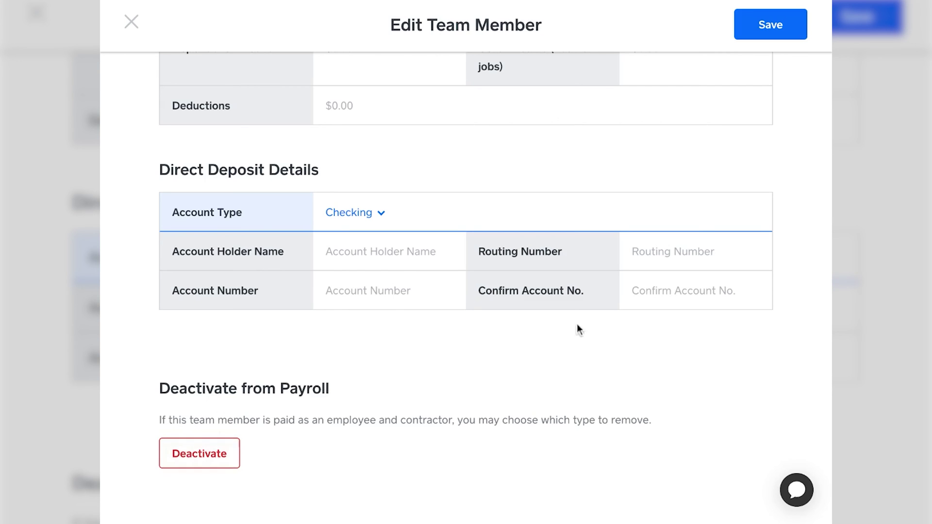
{"action": "left_click", "coordinate": [768, 23]}
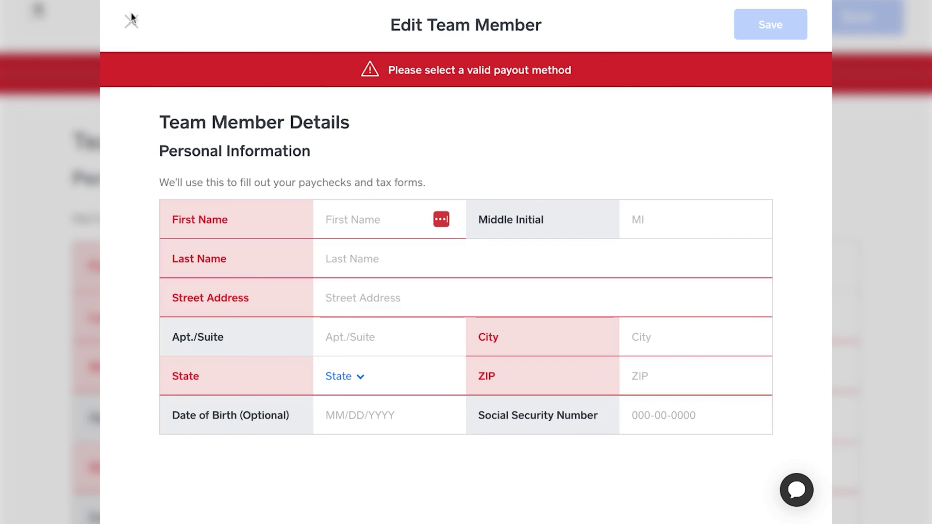
- Close the team member form unsaved and view the Payroll Overview setup steps
{"action": "key", "text": "Escape"}
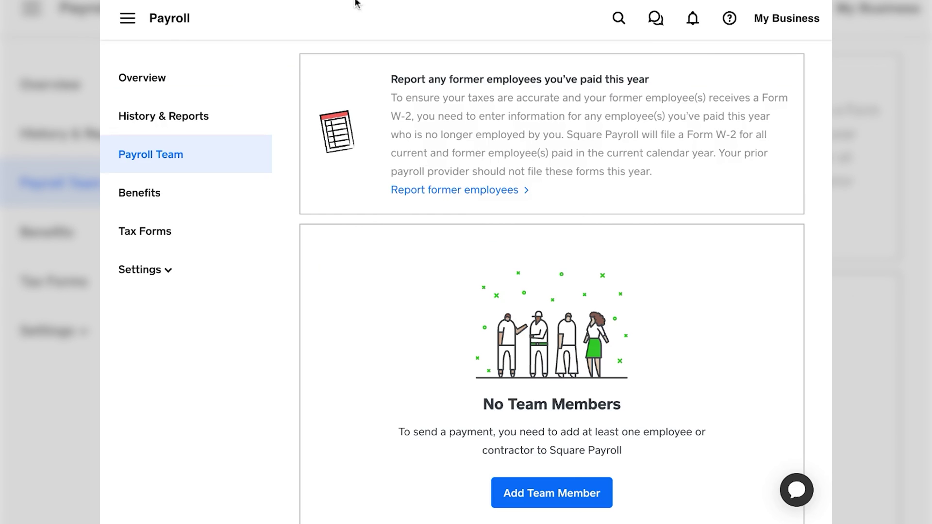
{"action": "scroll", "coordinate": [387, 336], "scroll_direction": "down", "scroll_amount": 1}
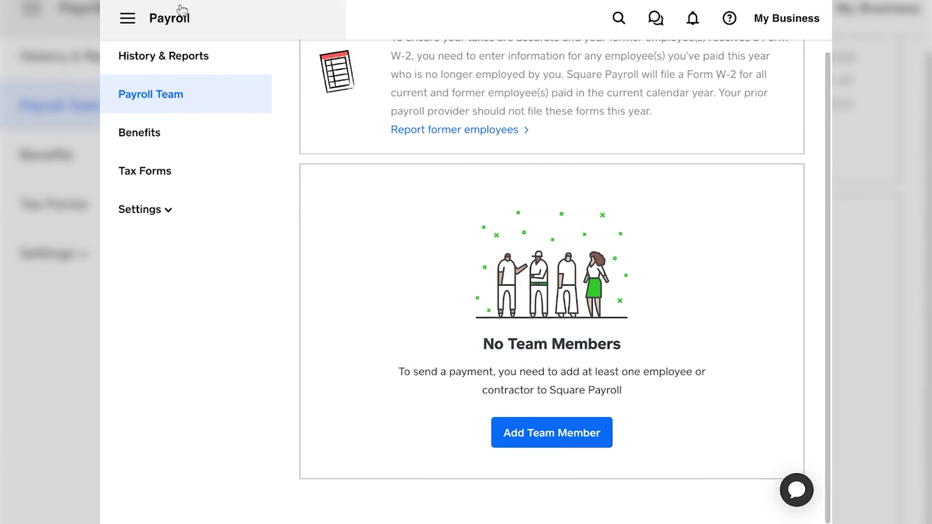
{"action": "left_click", "coordinate": [160, 15]}
{"action": "scroll", "coordinate": [527, 281], "scroll_direction": "down", "scroll_amount": 3}
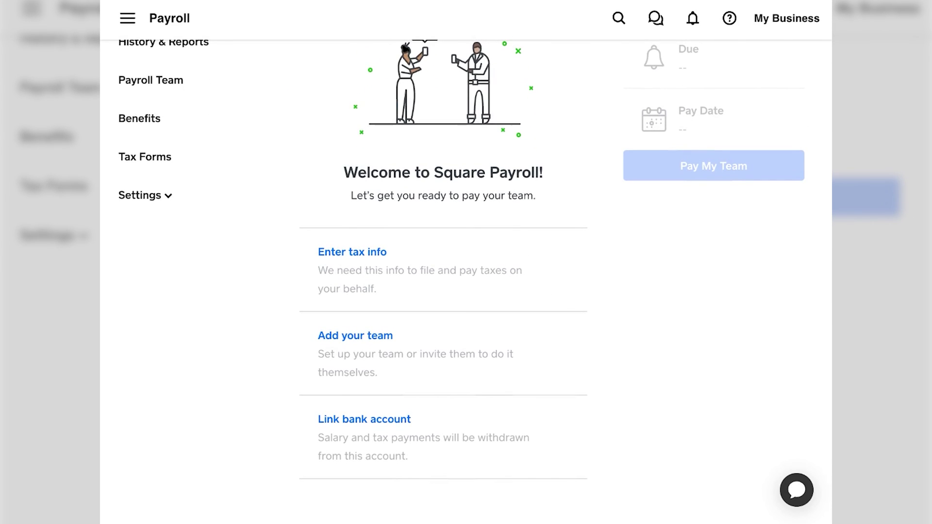
- Go to 'Link bank account' and begin adding the business's payroll bank account
{"action": "left_click", "coordinate": [393, 430]}
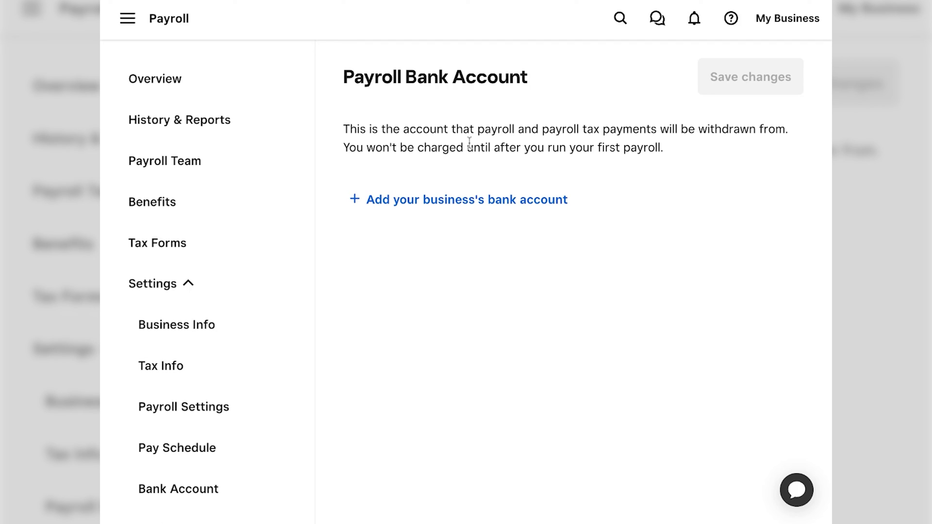
{"action": "left_click", "coordinate": [472, 212]}
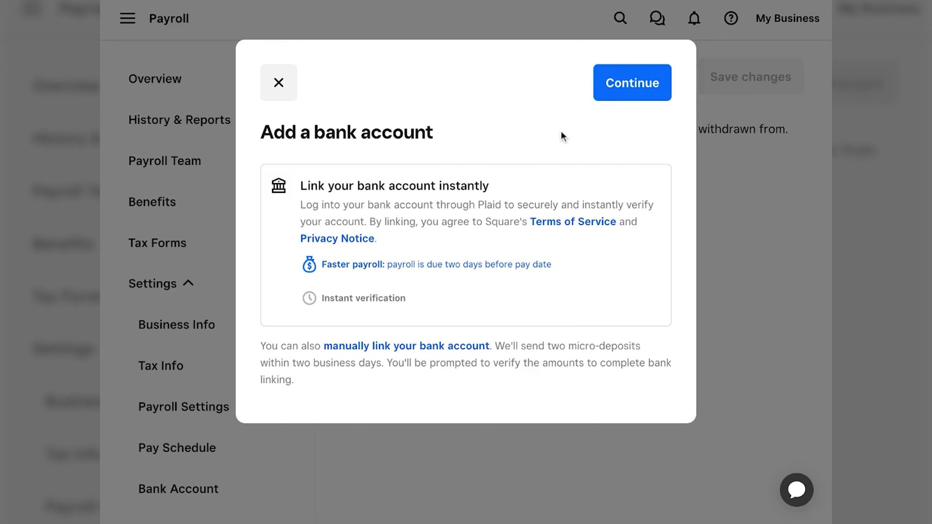
- Continue with Plaid instant linking and accept its intro to reach 'Select your institution'
{"action": "left_click", "coordinate": [619, 95]}
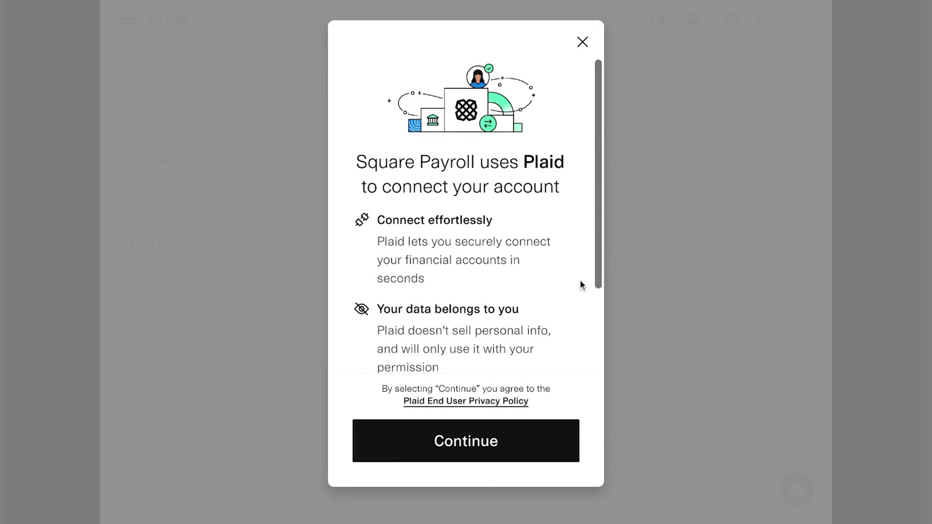
{"action": "scroll", "coordinate": [573, 279], "scroll_direction": "down", "scroll_amount": 3}
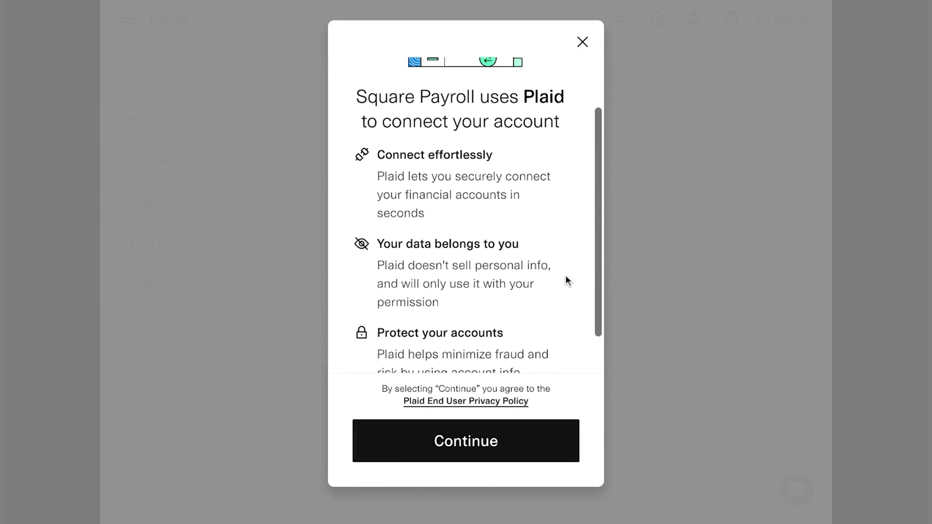
{"action": "scroll", "coordinate": [566, 275], "scroll_direction": "down", "scroll_amount": 2}
{"action": "scroll", "coordinate": [534, 207], "scroll_direction": "up", "scroll_amount": 5}
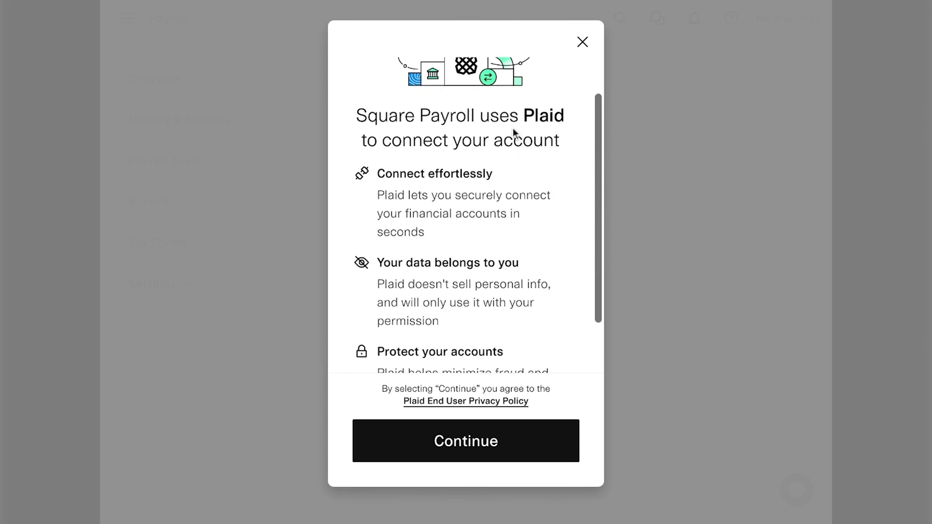
{"action": "scroll", "coordinate": [534, 194], "scroll_direction": "down", "scroll_amount": 2}
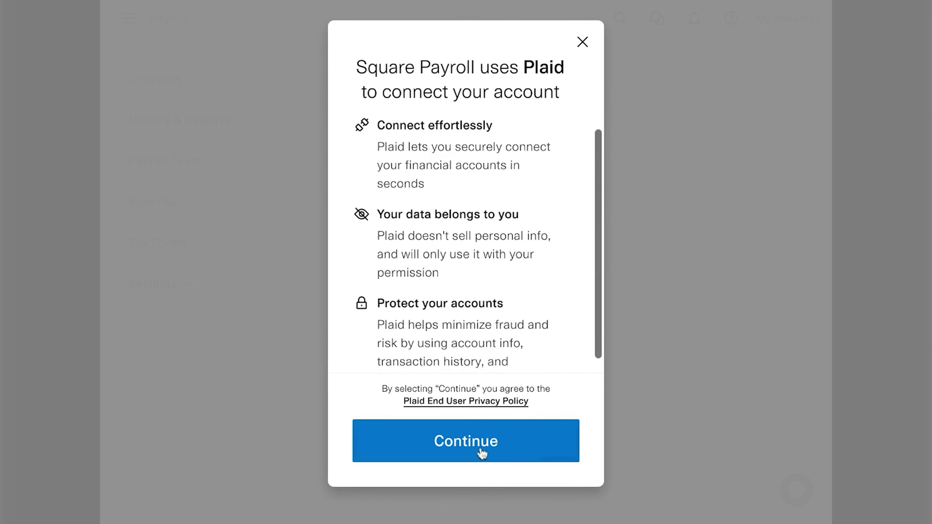
{"action": "left_click", "coordinate": [534, 447]}
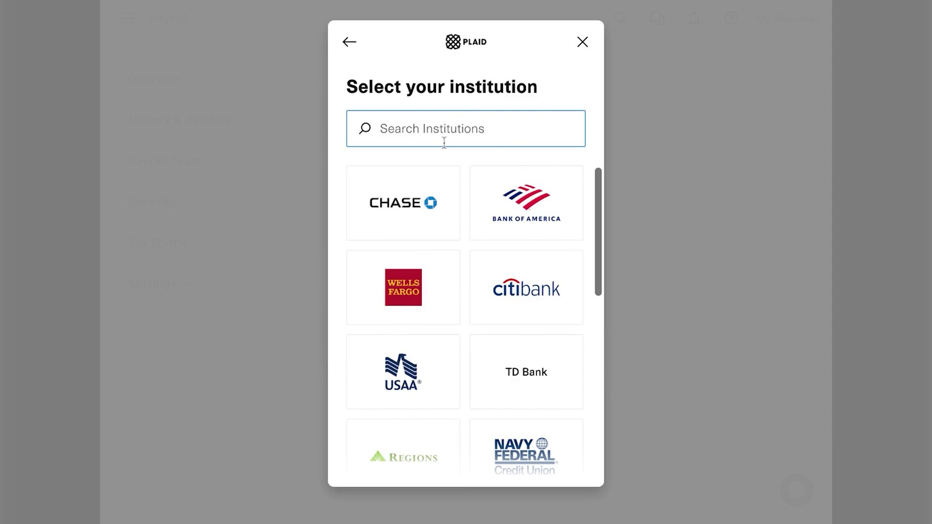
- Select Bank of America from Plaid's institution list
{"action": "scroll", "coordinate": [472, 202], "scroll_direction": "down", "scroll_amount": 1}
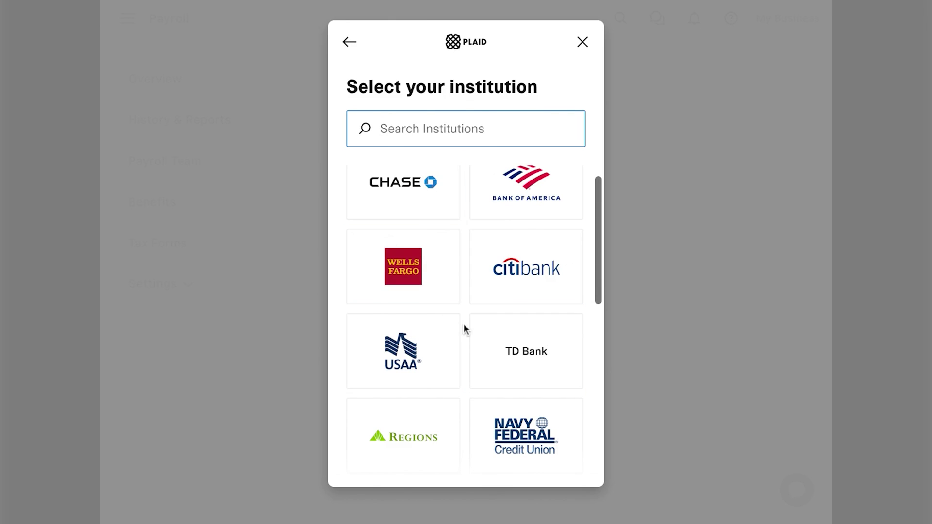
{"action": "scroll", "coordinate": [464, 327], "scroll_direction": "down", "scroll_amount": 3}
{"action": "scroll", "coordinate": [464, 329], "scroll_direction": "down", "scroll_amount": 2}
{"action": "scroll", "coordinate": [464, 329], "scroll_direction": "up", "scroll_amount": 3}
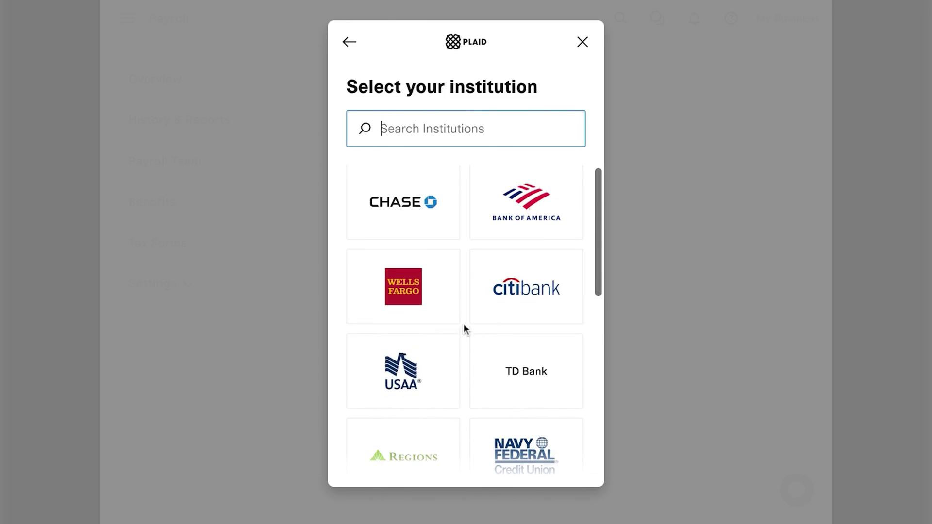
{"action": "left_click", "coordinate": [534, 214]}
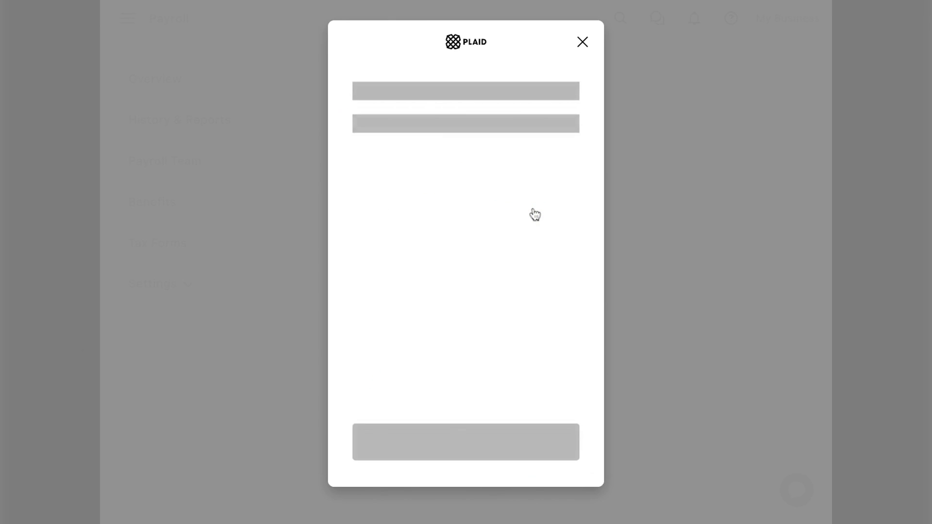
- Continue to the Bank of America login, then exit Plaid linking with 'Yes, exit'
{"action": "left_click", "coordinate": [454, 441]}
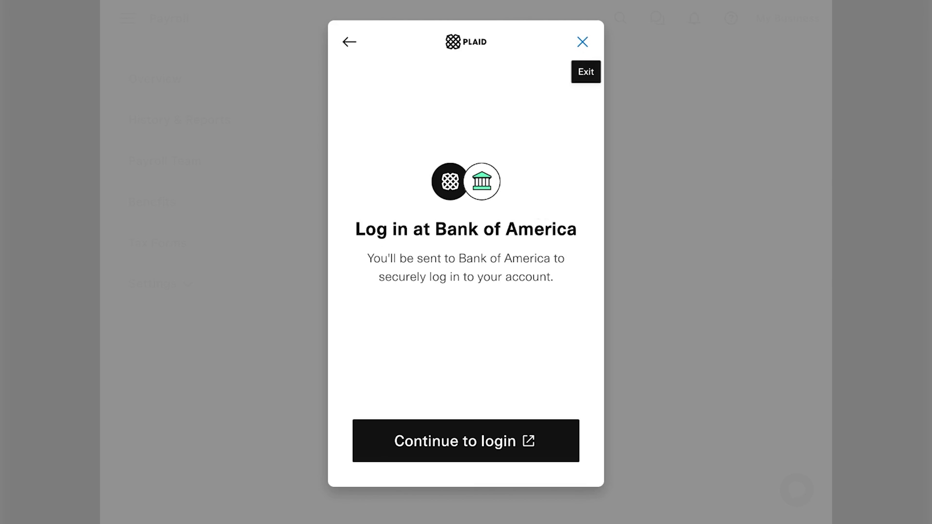
{"action": "left_click", "coordinate": [582, 42]}
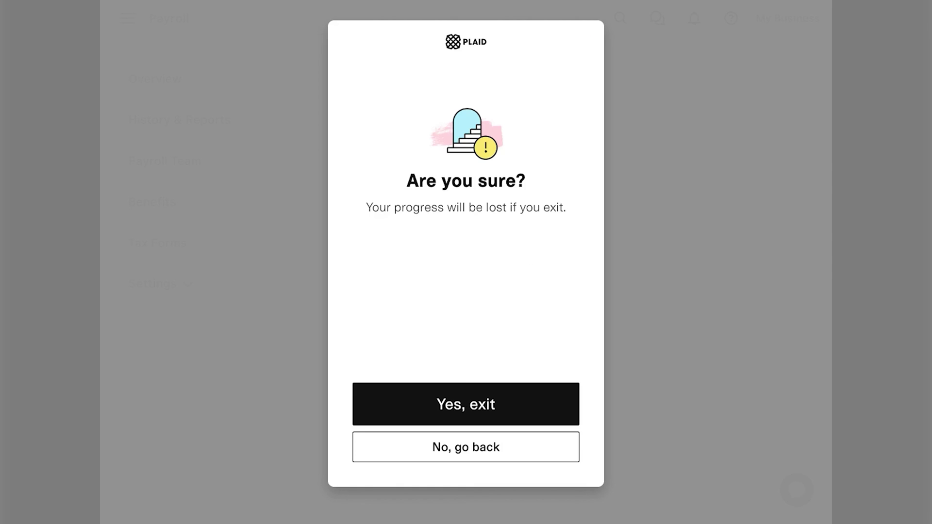
{"action": "left_click", "coordinate": [497, 410]}
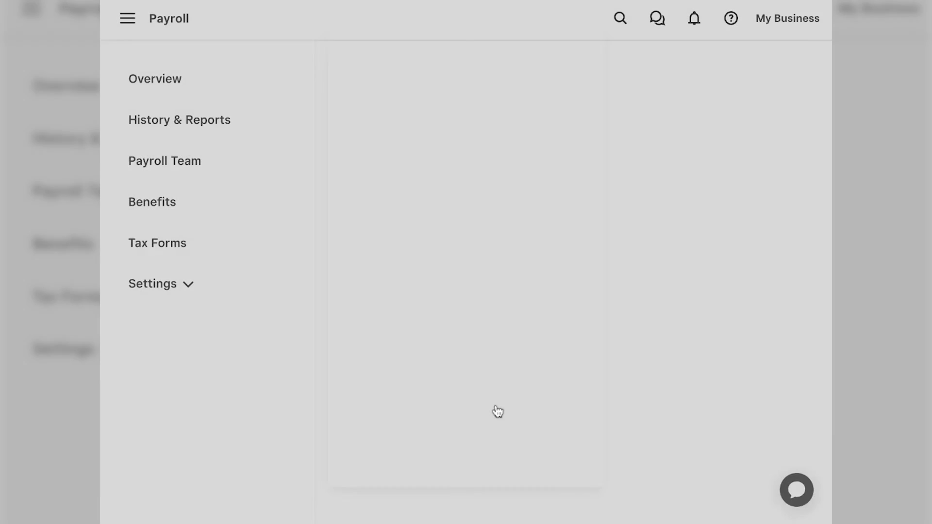